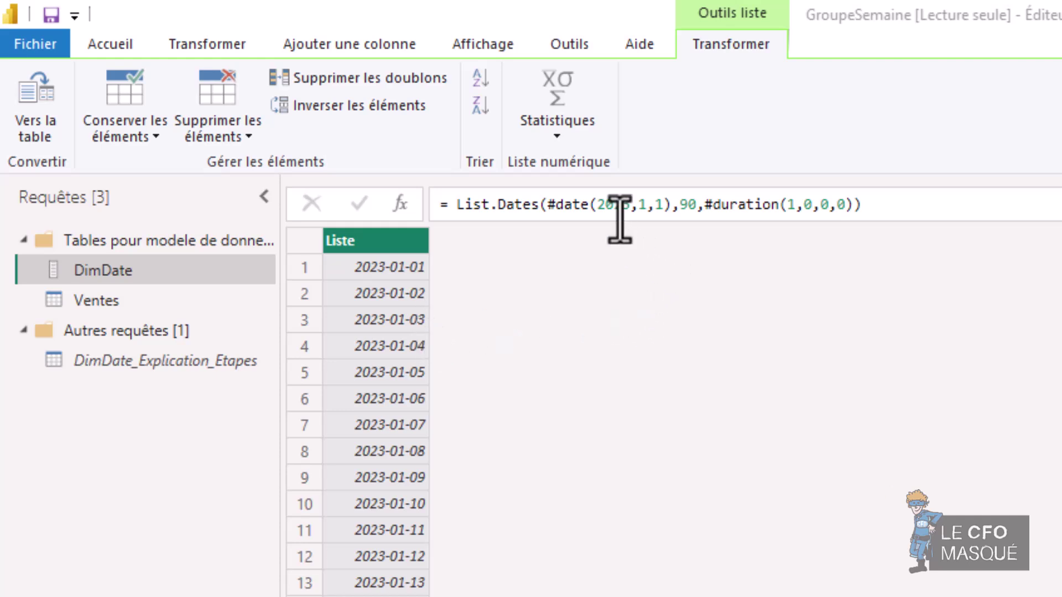
Review the day-count argument in the DimDate list's List.Dates formula and examine the generated dates through to the last row
{"action": "left_click", "coordinate": [679, 204]}
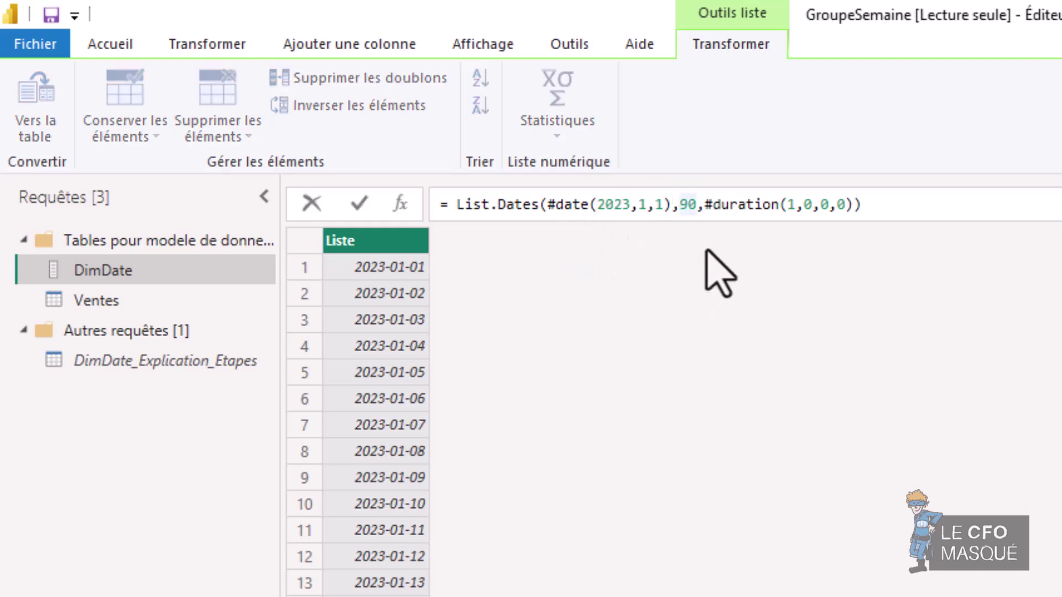
{"action": "key", "text": "Return"}
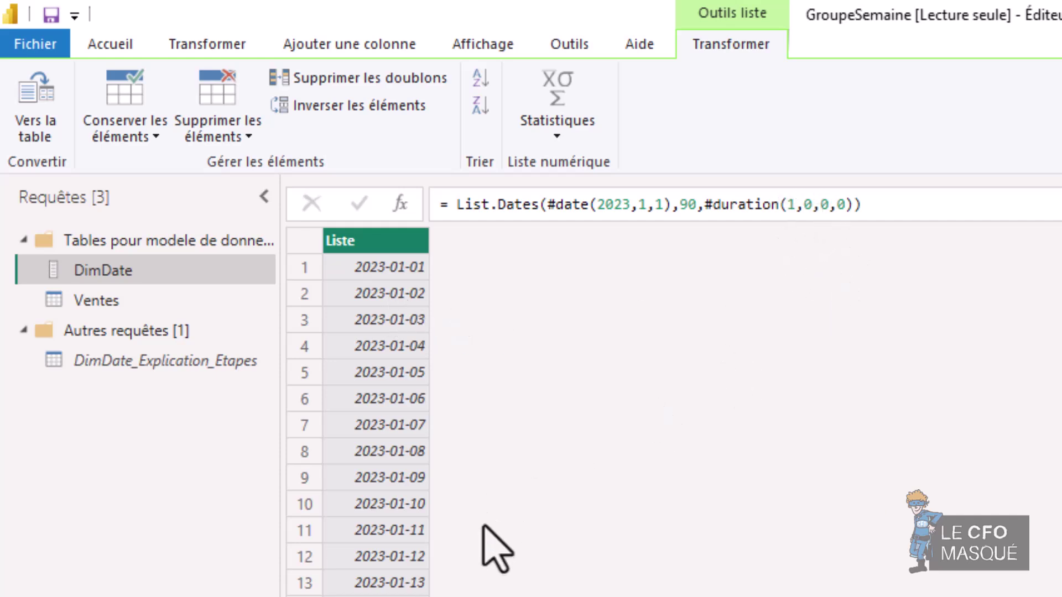
{"action": "scroll", "coordinate": [502, 552], "scroll_direction": "down", "scroll_amount": 5}
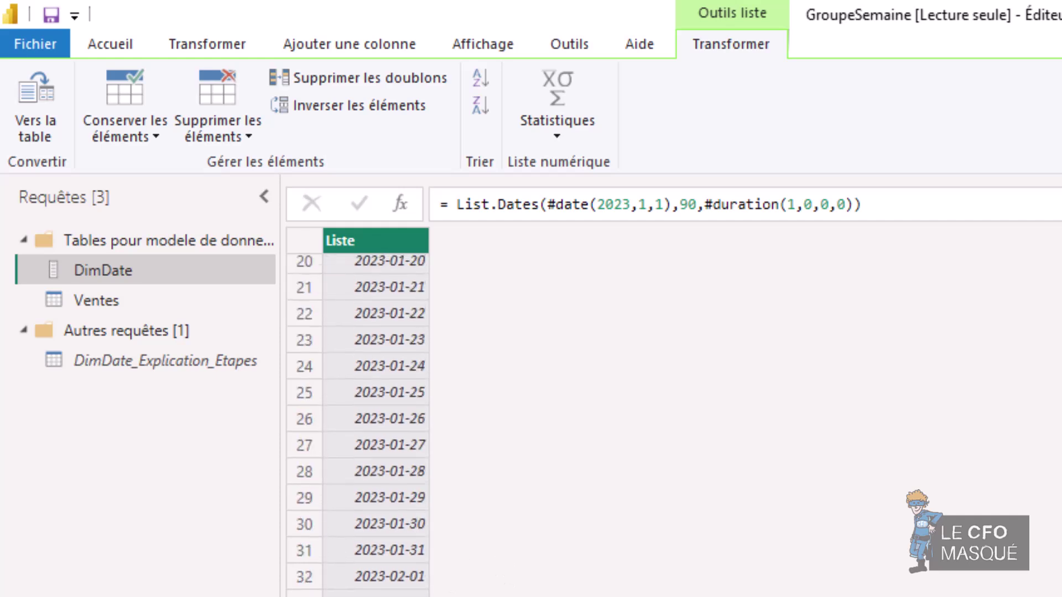
{"action": "scroll", "coordinate": [502, 552], "scroll_direction": "down", "scroll_amount": 10}
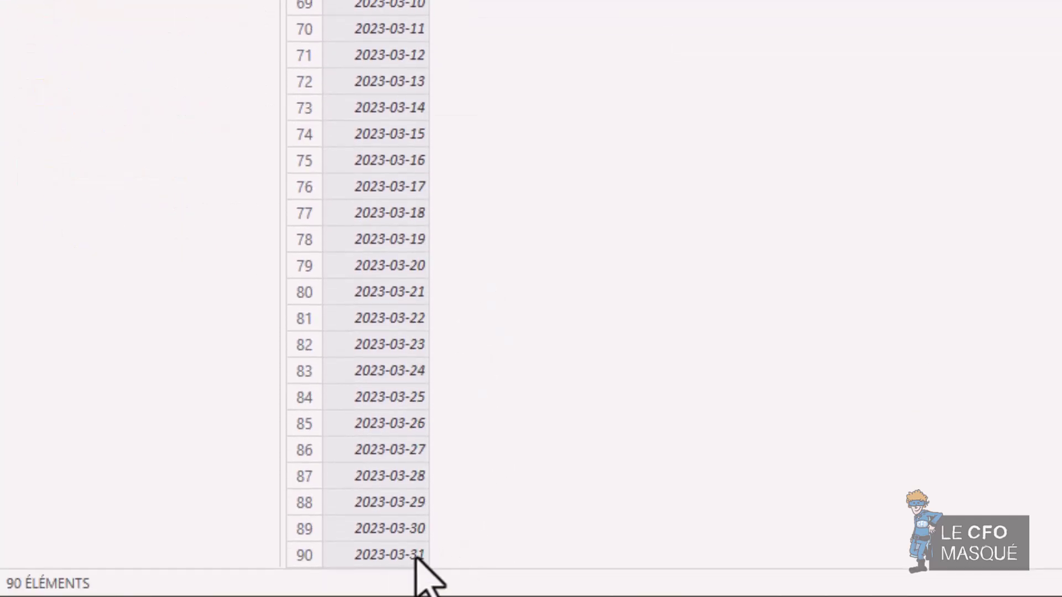
{"action": "left_click", "coordinate": [301, 557]}
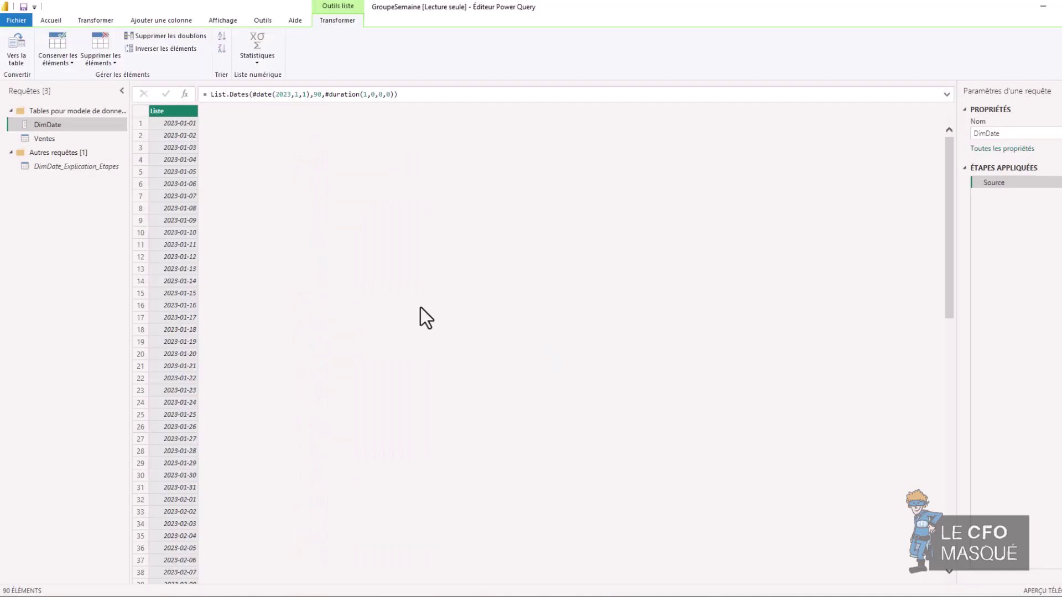
Convert the DimDate list to a table and set the resulting column's data type to Date
{"action": "left_click", "coordinate": [15, 47]}
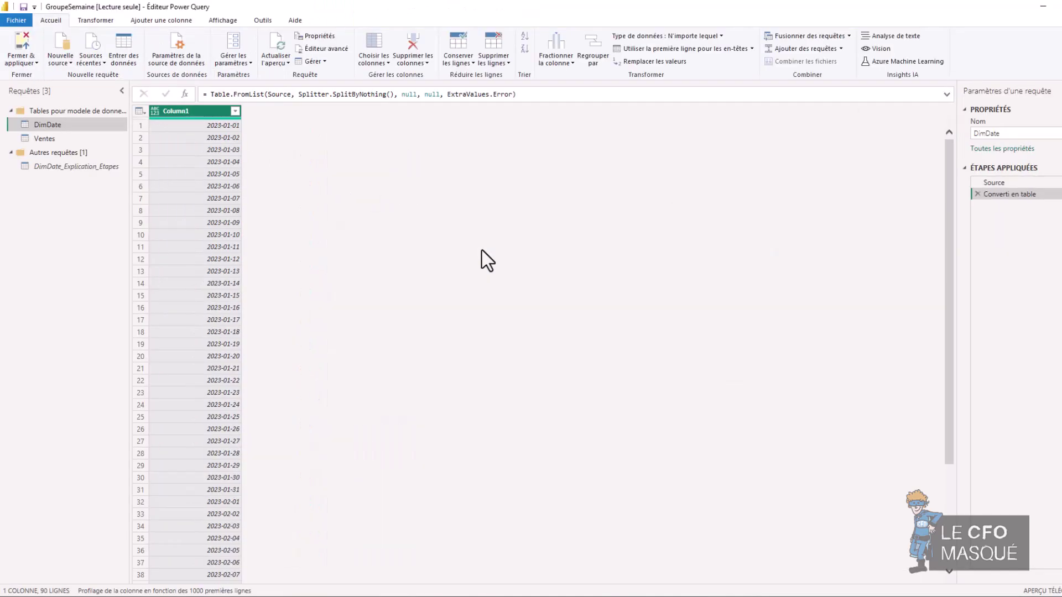
{"action": "left_click", "coordinate": [153, 112]}
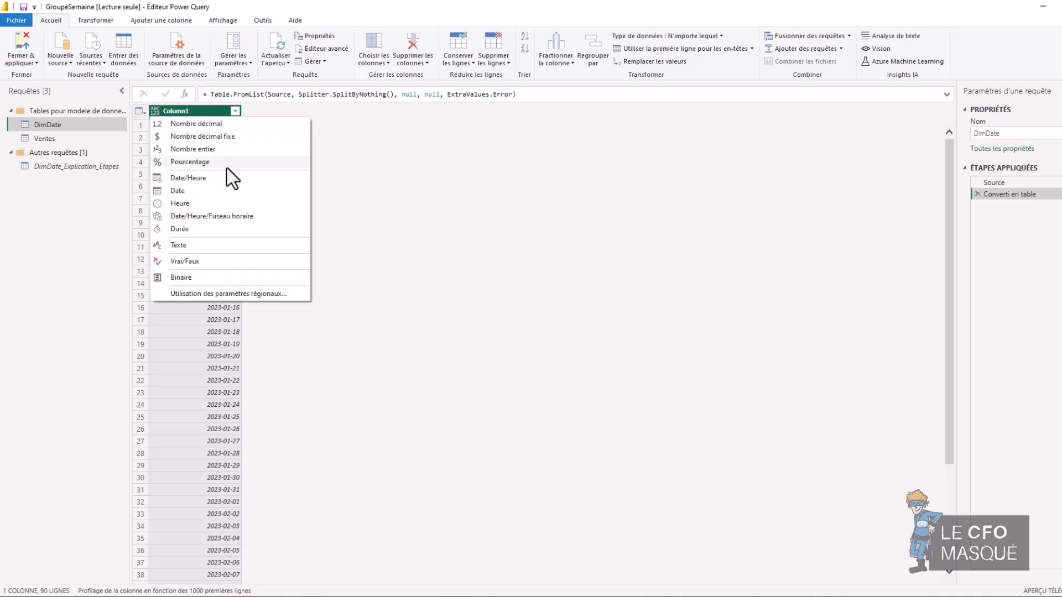
{"action": "left_click", "coordinate": [197, 191]}
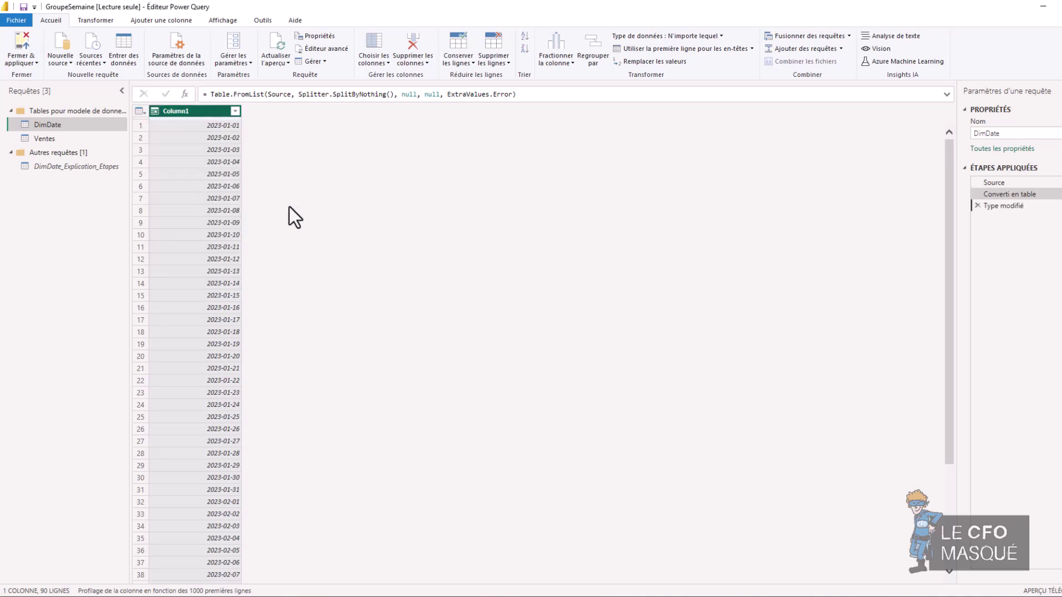
Rename the DimDate table's Column1 as Date
{"action": "double_click", "coordinate": [198, 111]}
{"action": "type", "text": "Date"}
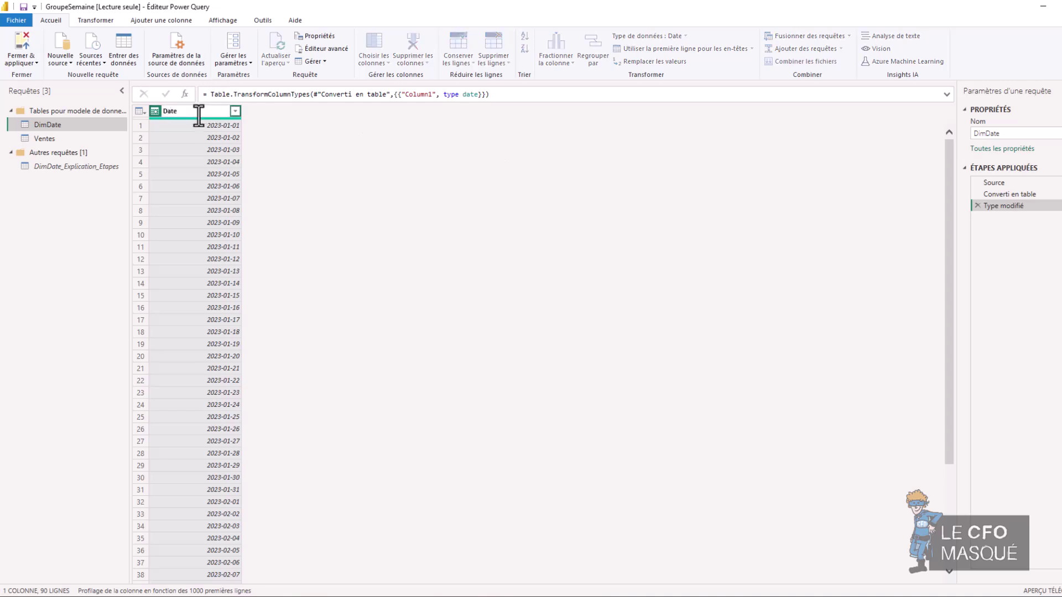
{"action": "key", "text": "Return"}
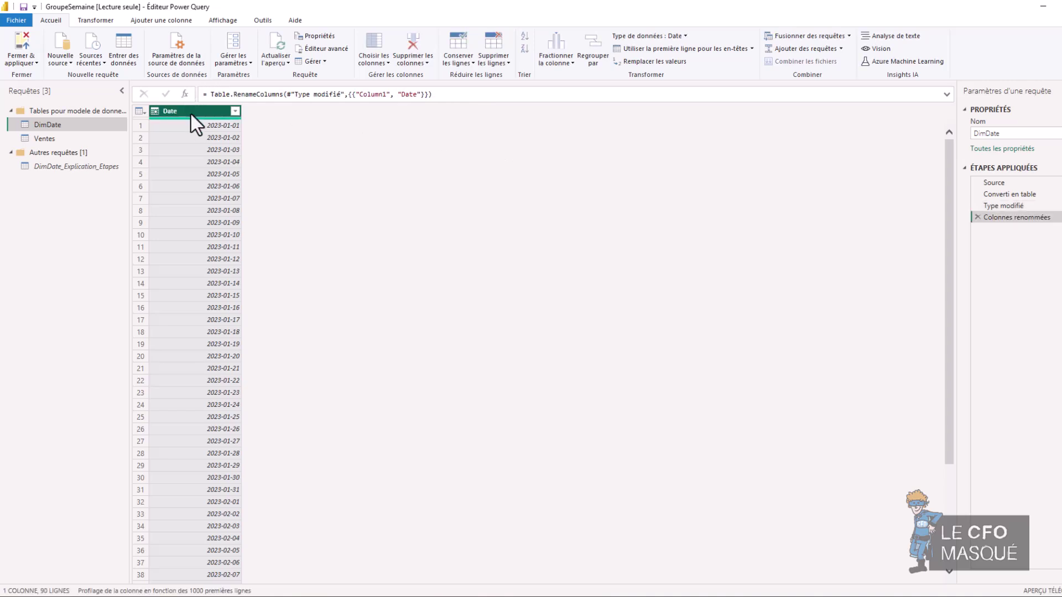
Add a day-name column (Nom du jour) derived from the Date column and look through its rows
{"action": "left_click", "coordinate": [181, 24]}
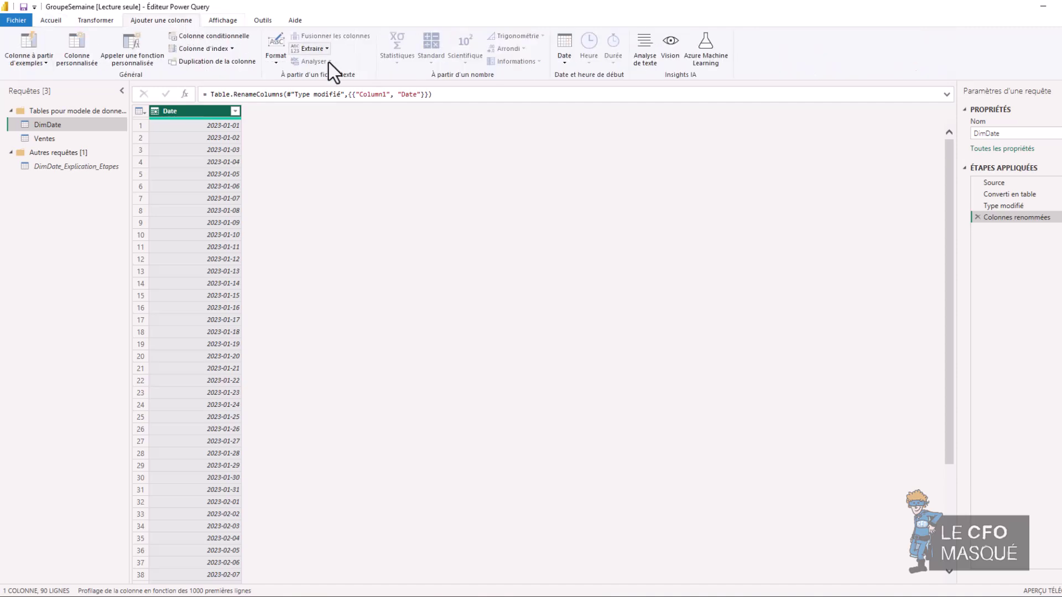
{"action": "left_click", "coordinate": [569, 65]}
{"action": "mouse_move", "coordinate": [497, 166]}
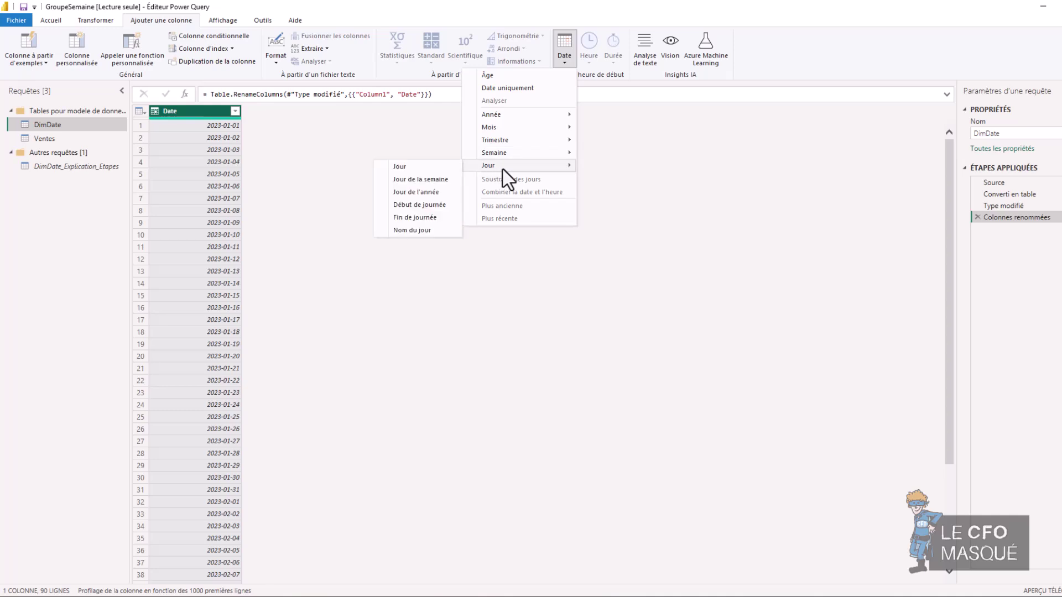
{"action": "left_click", "coordinate": [420, 232]}
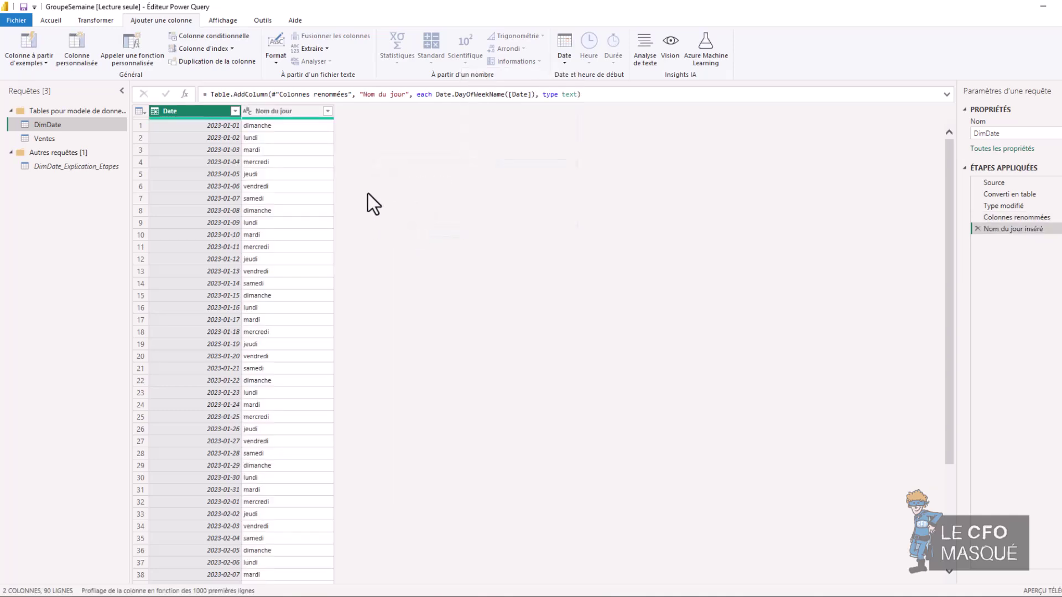
{"action": "scroll", "coordinate": [284, 226], "scroll_direction": "down", "scroll_amount": 4}
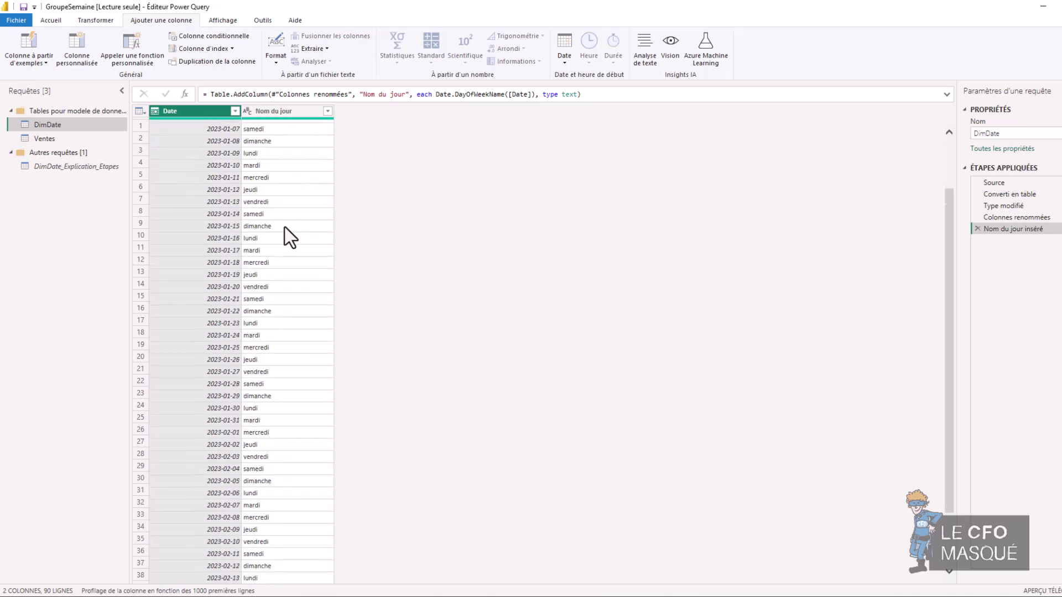
{"action": "left_click", "coordinate": [220, 263]}
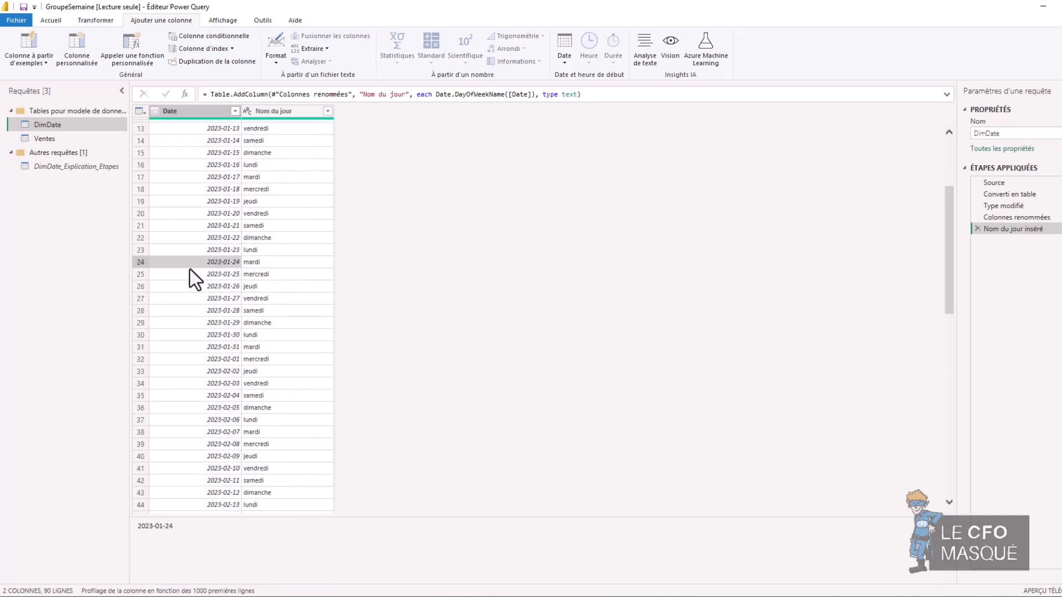
{"action": "scroll", "coordinate": [247, 249], "scroll_direction": "up", "scroll_amount": 4}
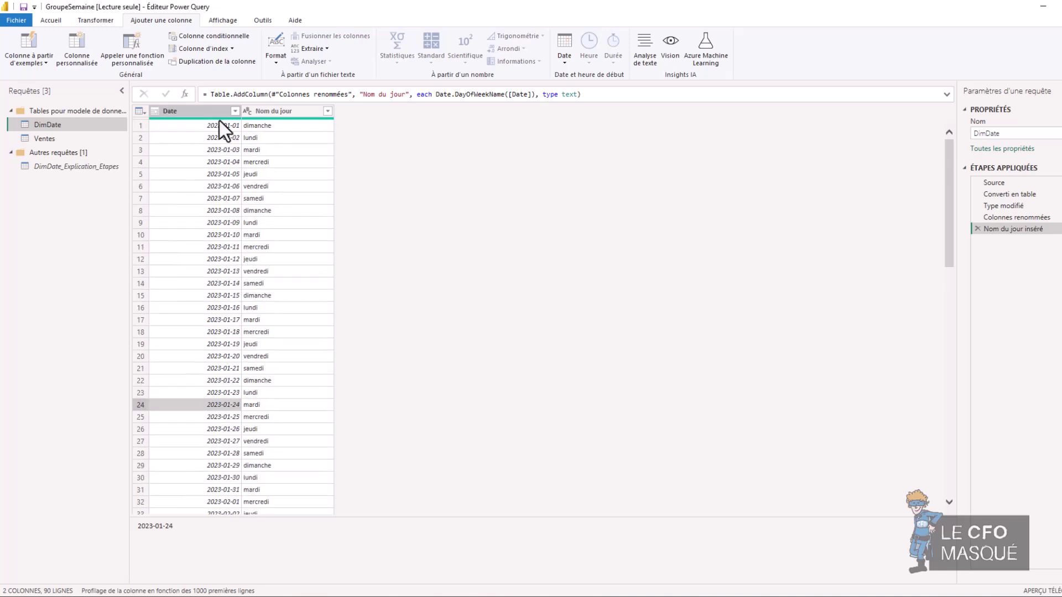
Add a day-of-week number column (Jour de la semaine) derived from the Date column
{"action": "left_click", "coordinate": [416, 177]}
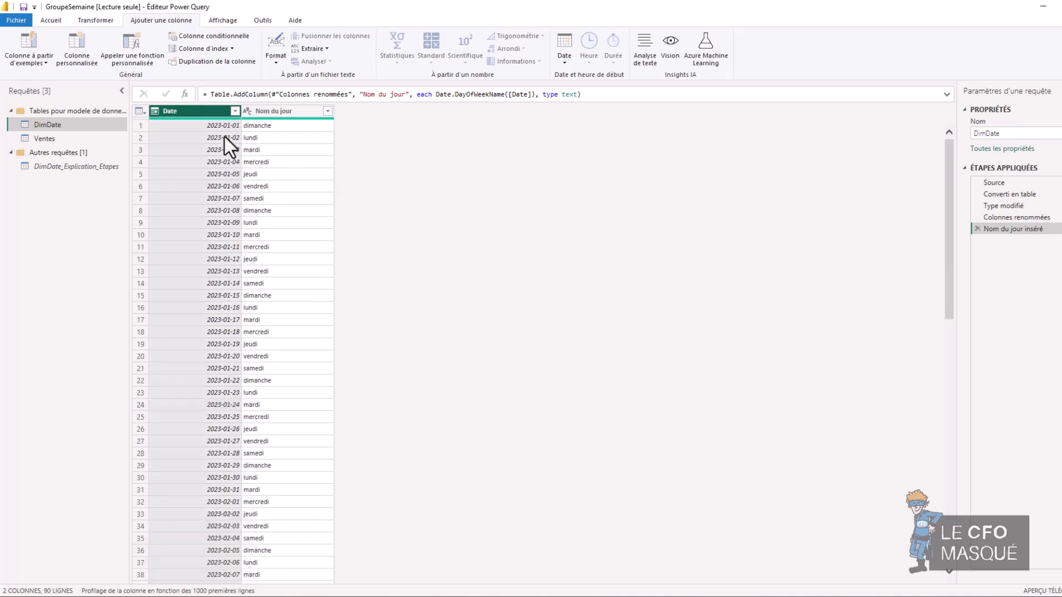
{"action": "left_click", "coordinate": [565, 62]}
{"action": "mouse_move", "coordinate": [533, 161]}
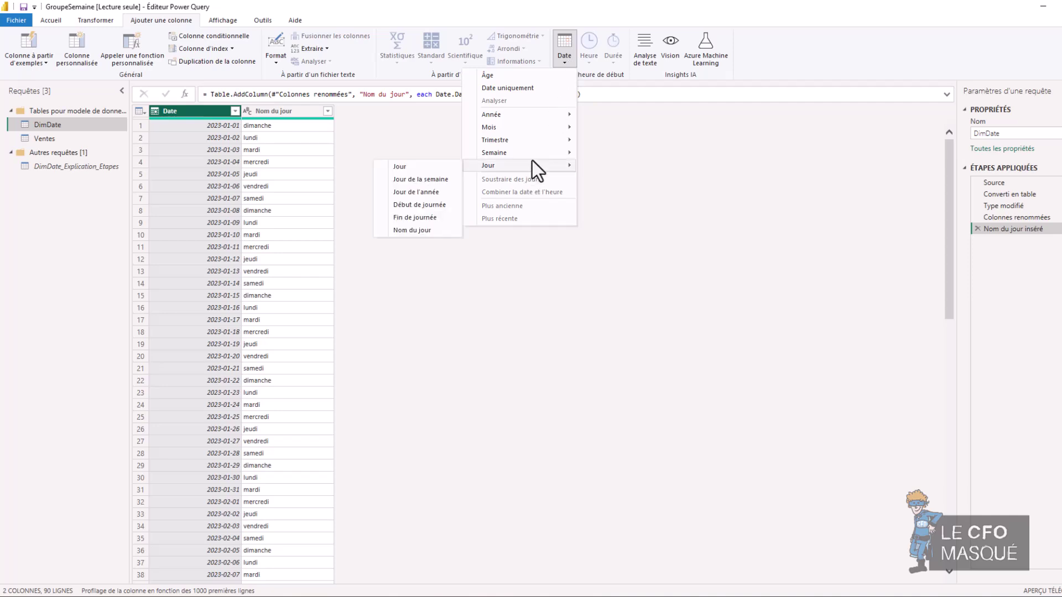
{"action": "left_click", "coordinate": [409, 181]}
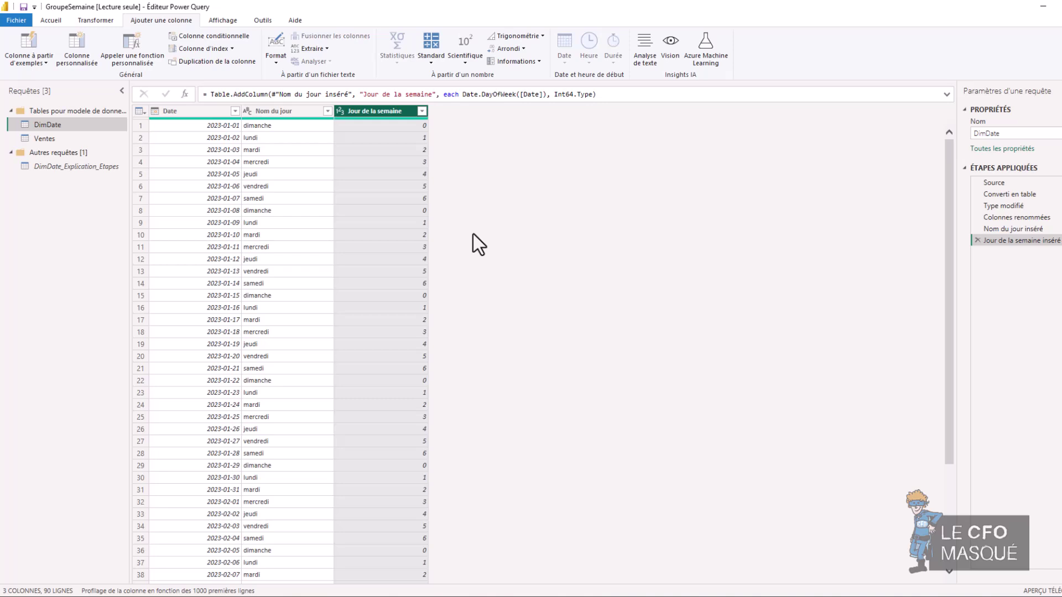
Compare the day names with the day-of-week numbers on the Sunday rows and the first Thursday row
{"action": "key", "text": "Left"}
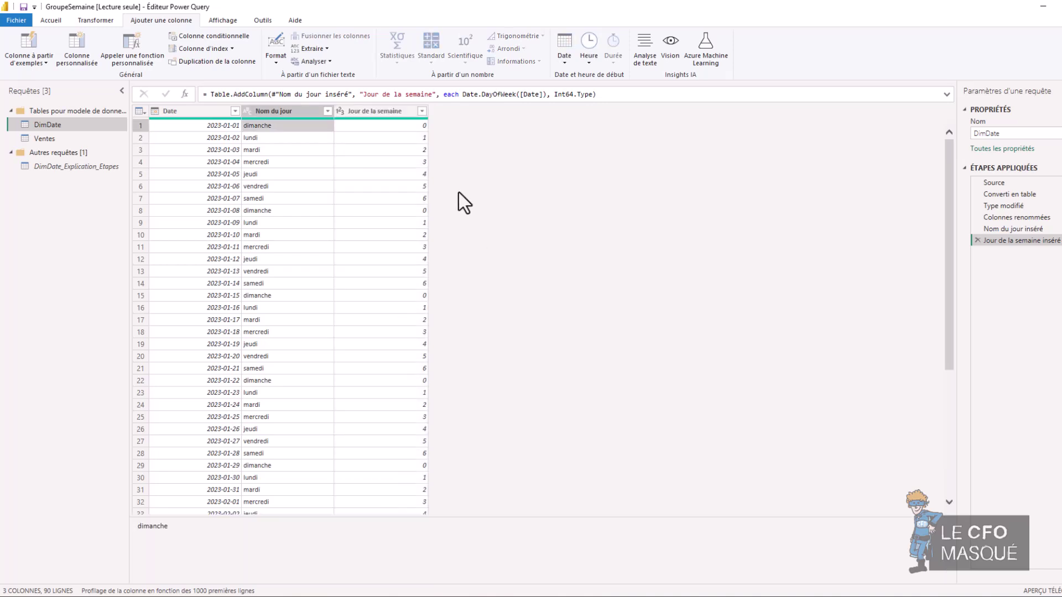
{"action": "left_click", "coordinate": [414, 131]}
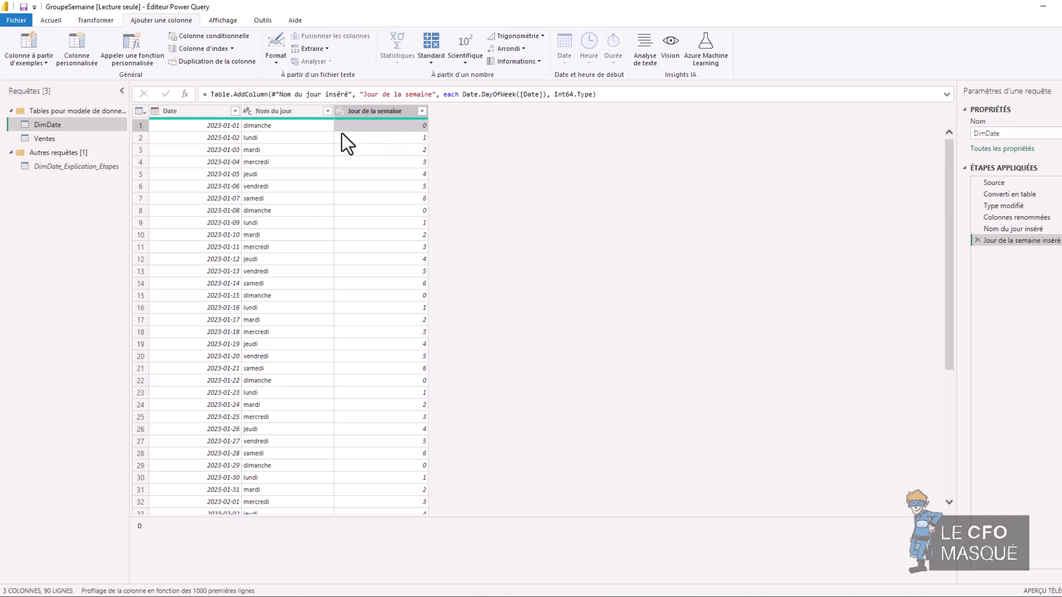
{"action": "left_click", "coordinate": [276, 126]}
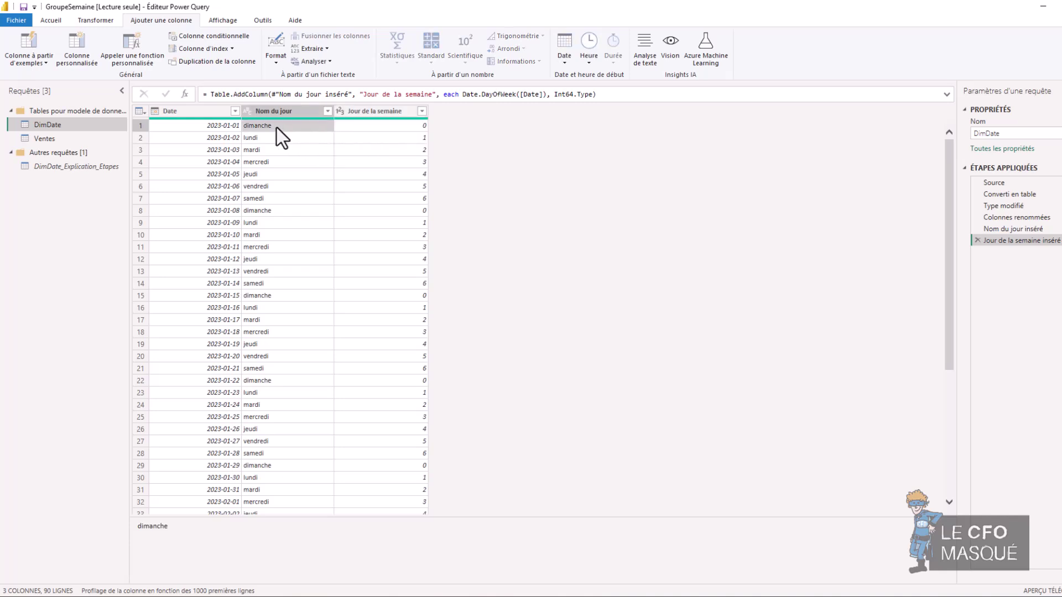
{"action": "left_click", "coordinate": [276, 212]}
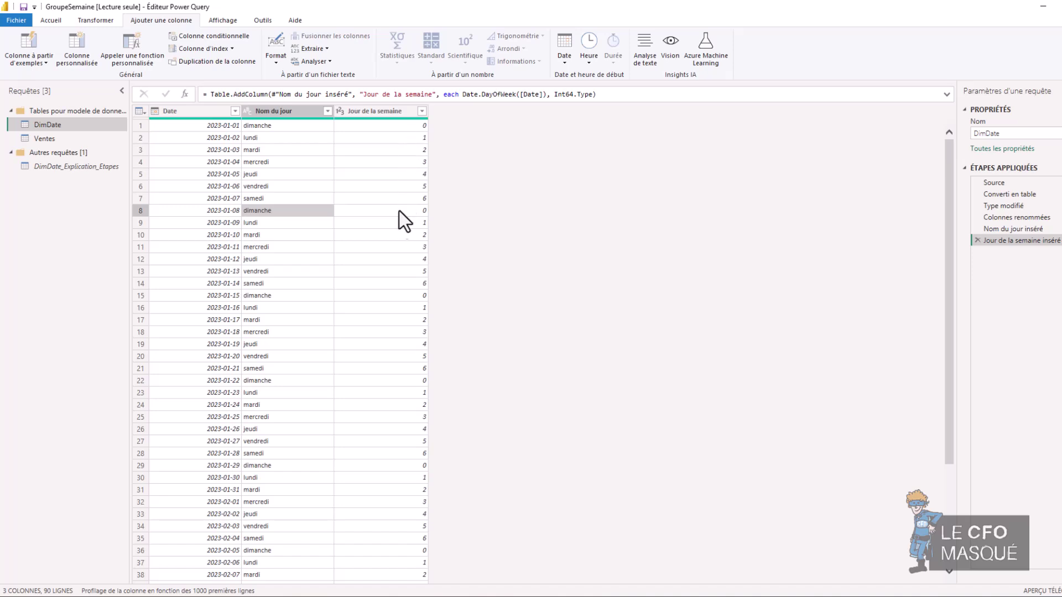
{"action": "left_click", "coordinate": [424, 214]}
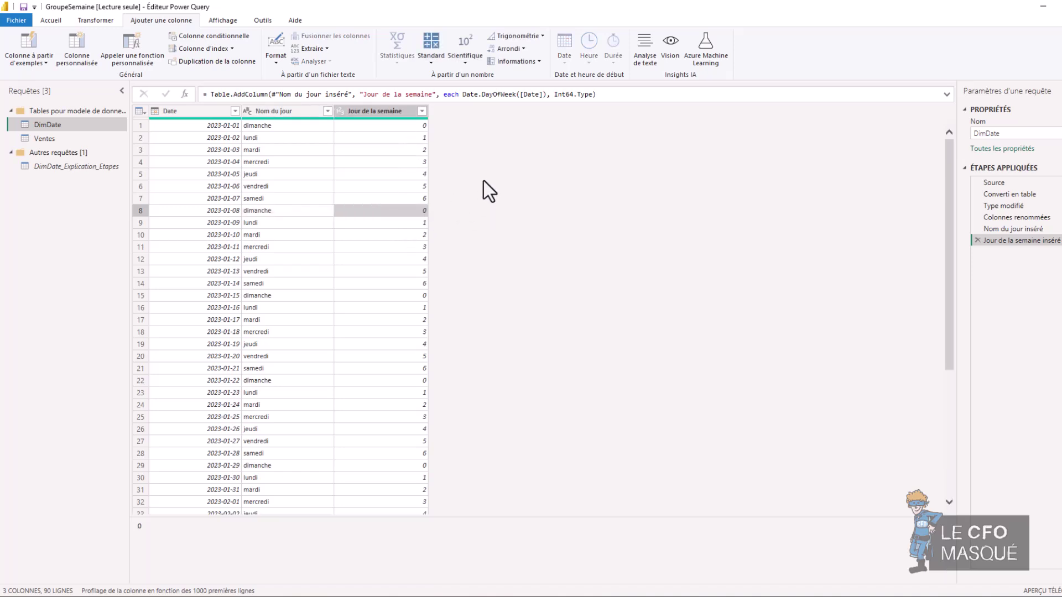
{"action": "left_click", "coordinate": [299, 175]}
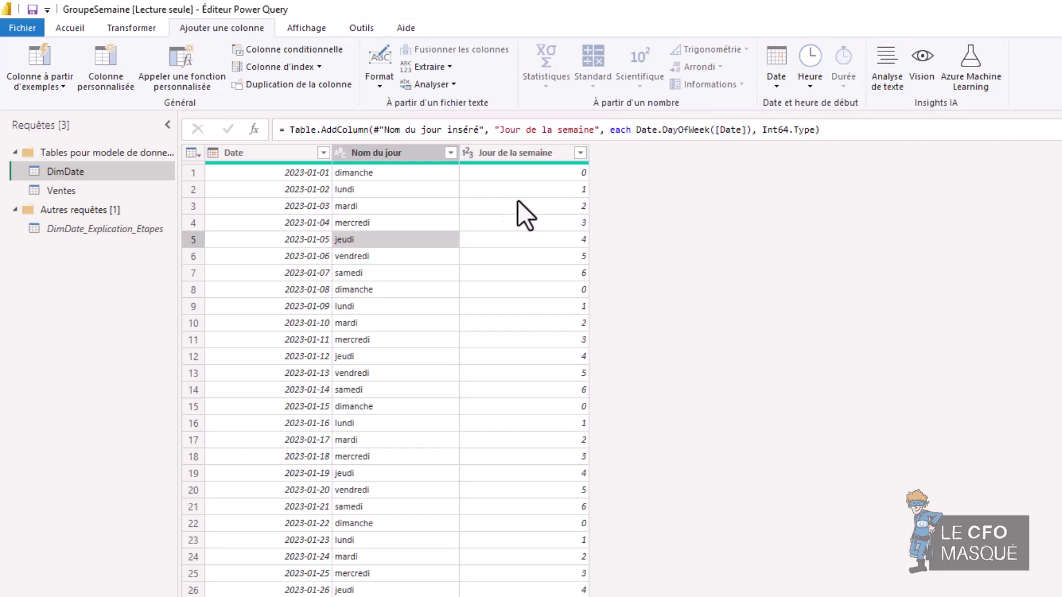
Set the firstDayOfWeek argument of Date.DayOfWeek to 4 in the Jour de la semaine column's formula
{"action": "double_click", "coordinate": [742, 130]}
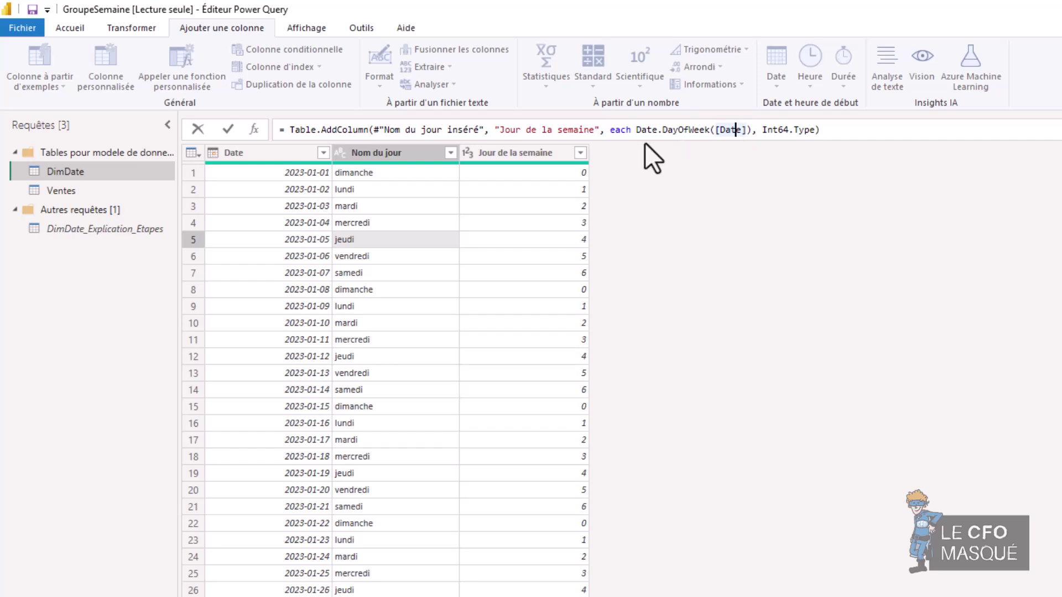
{"action": "left_click", "coordinate": [747, 131]}
{"action": "type", "text": ","}
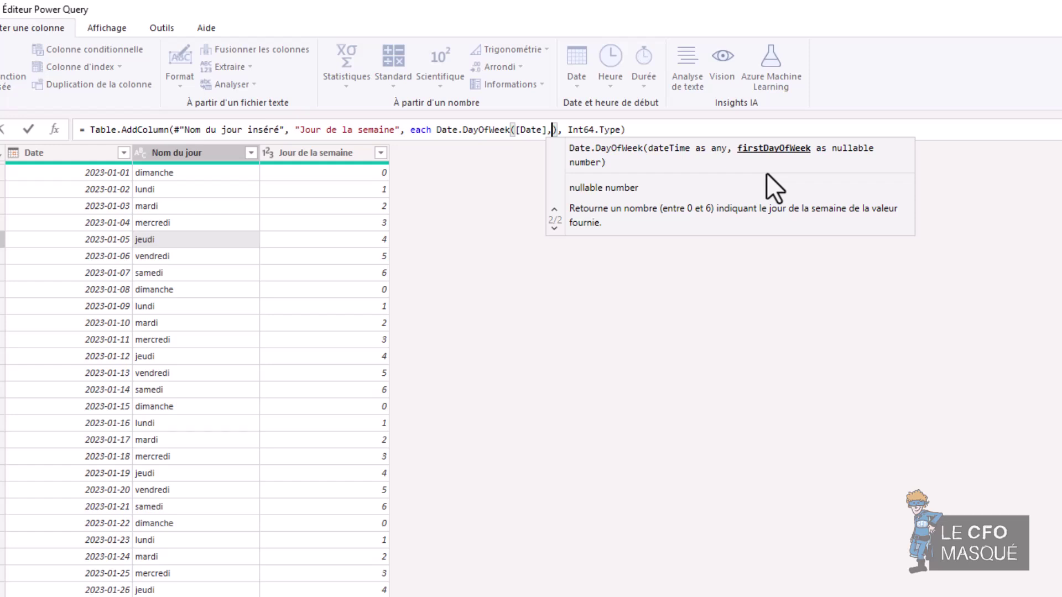
{"action": "type", "text": "4"}
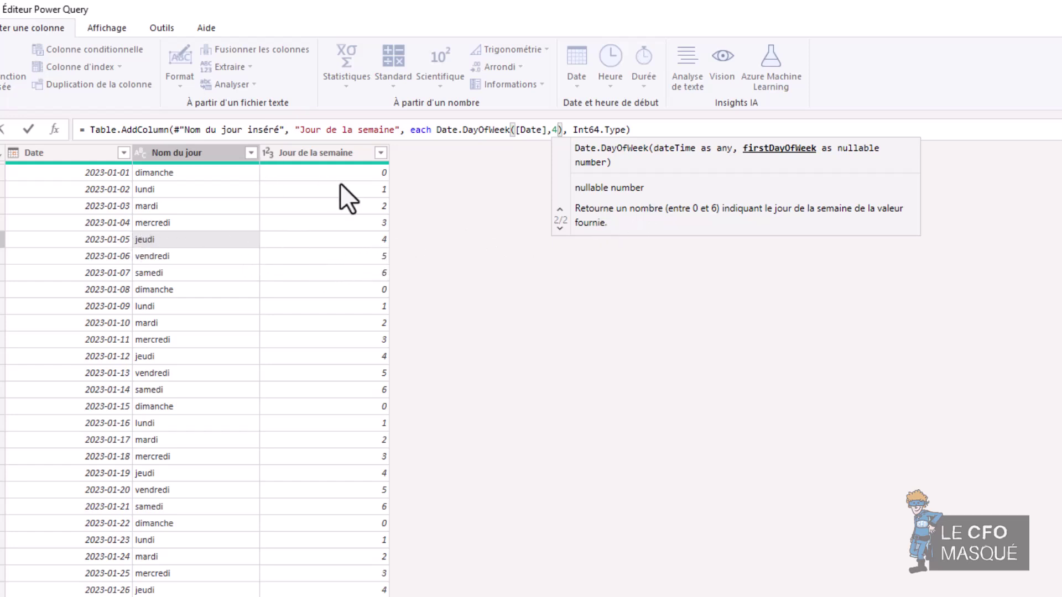
{"action": "key", "text": "Return"}
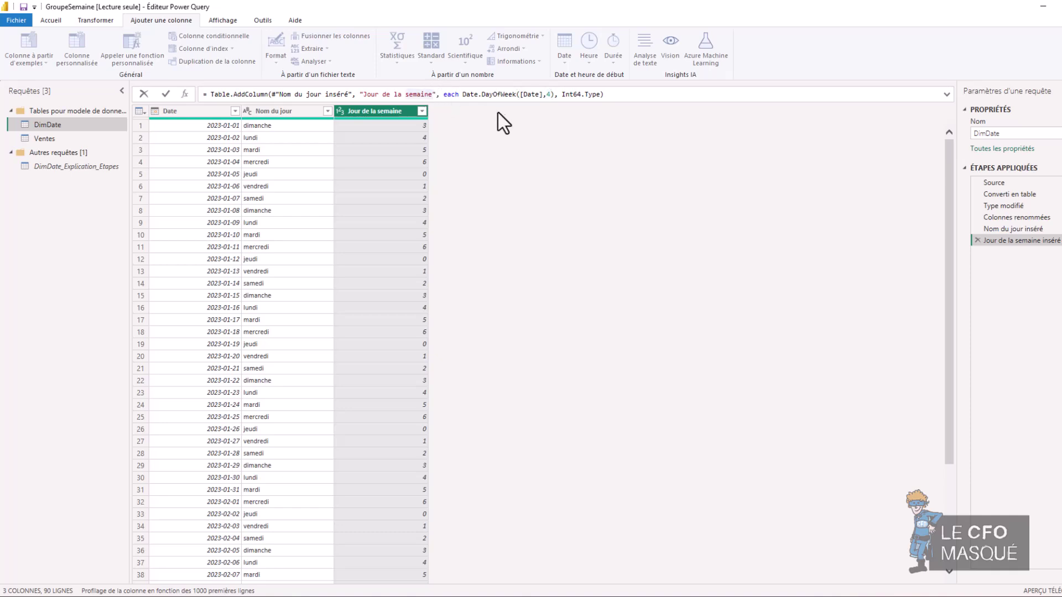
Rename the weekday number column as "Jour de la semaine débutant un jeudi" within its formula and check its Thursday rows
{"action": "type", "text": "débutant"}
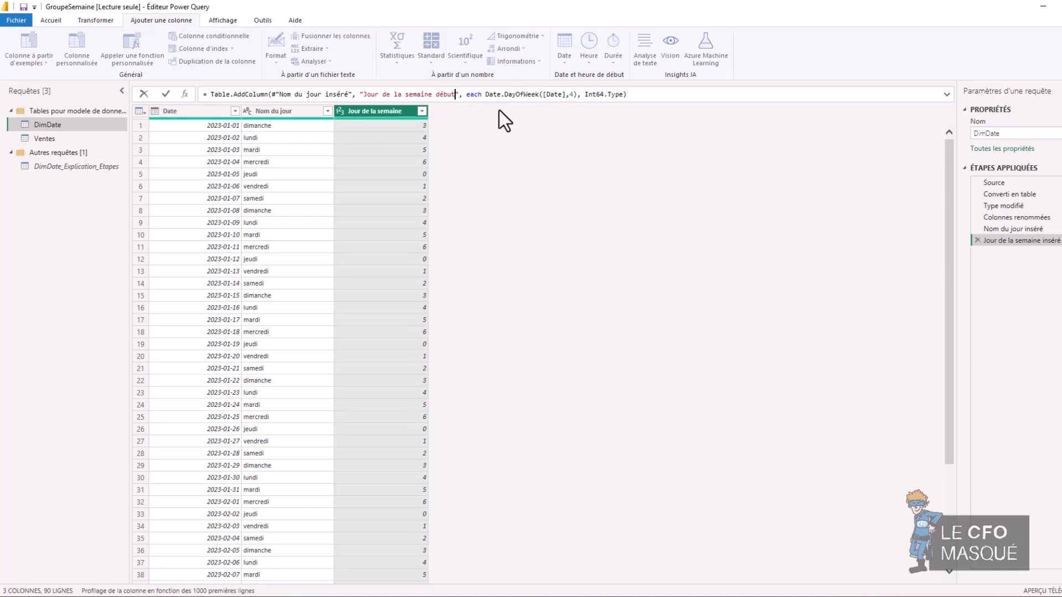
{"action": "type", "text": " un jeudi"}
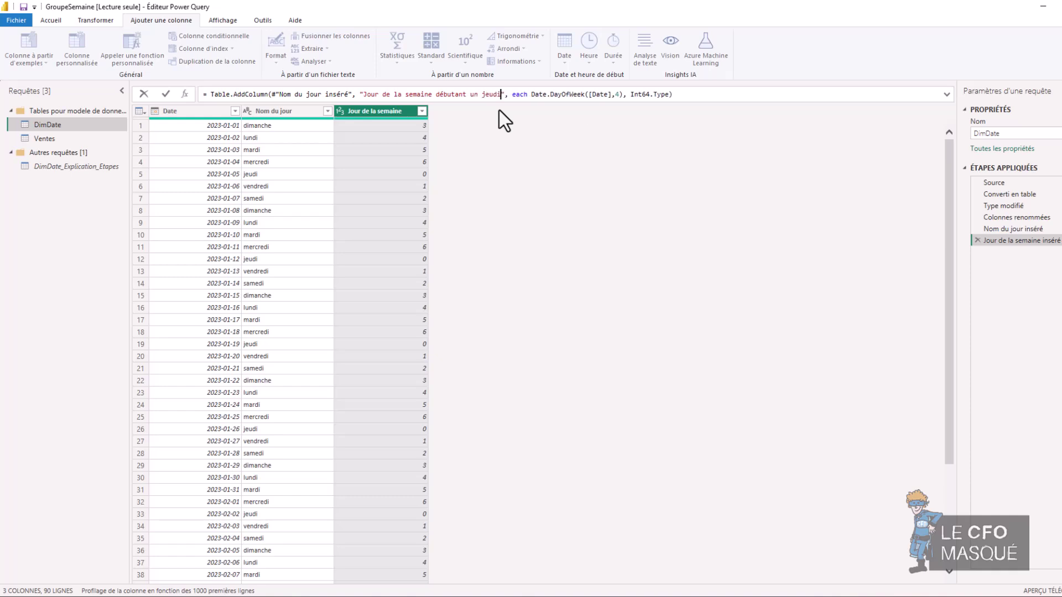
{"action": "key", "text": "Return"}
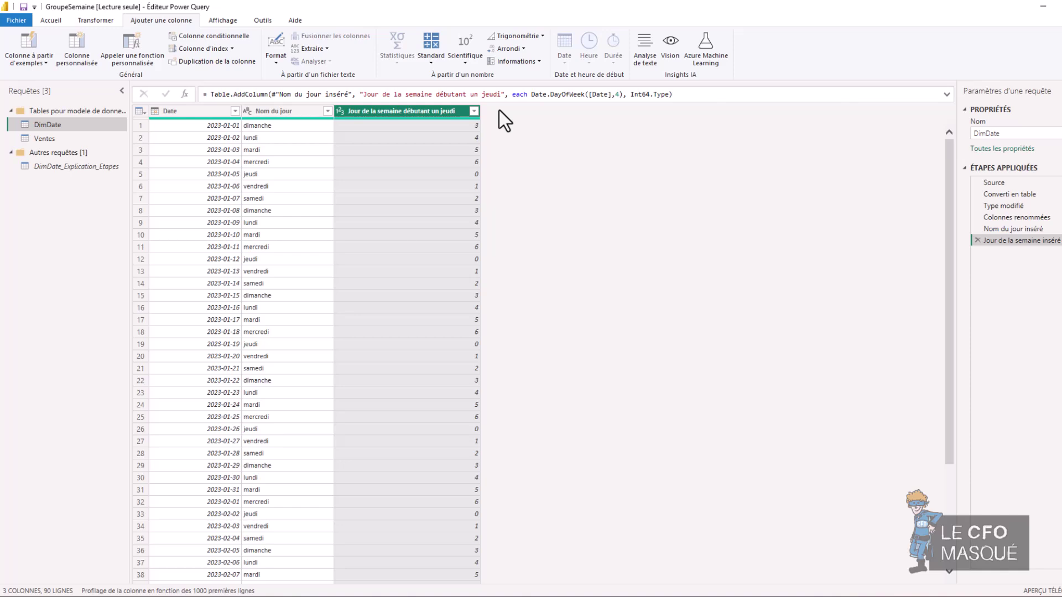
{"action": "left_click", "coordinate": [458, 174]}
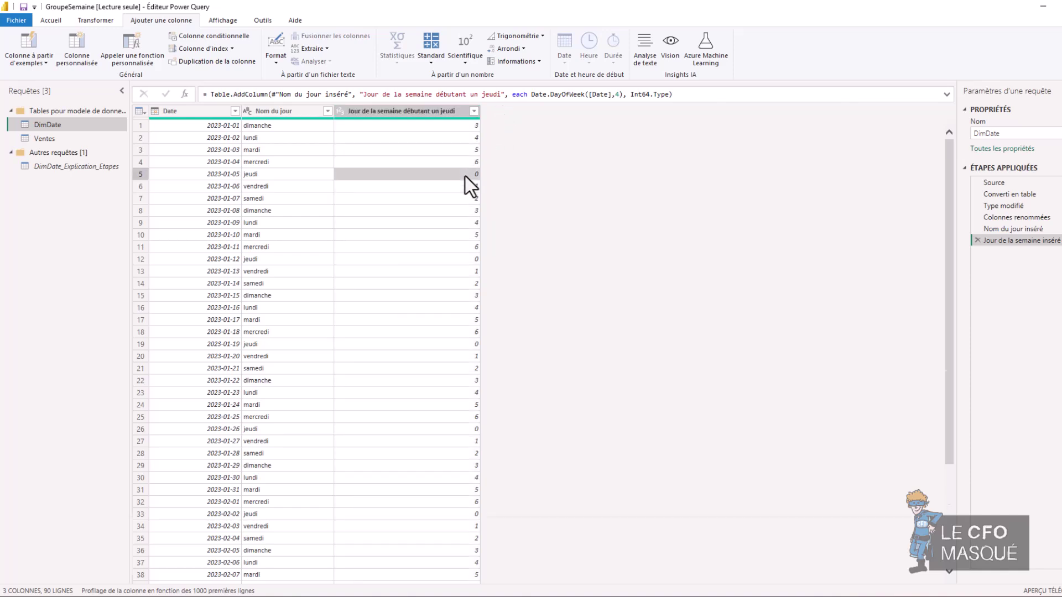
{"action": "left_click", "coordinate": [450, 260]}
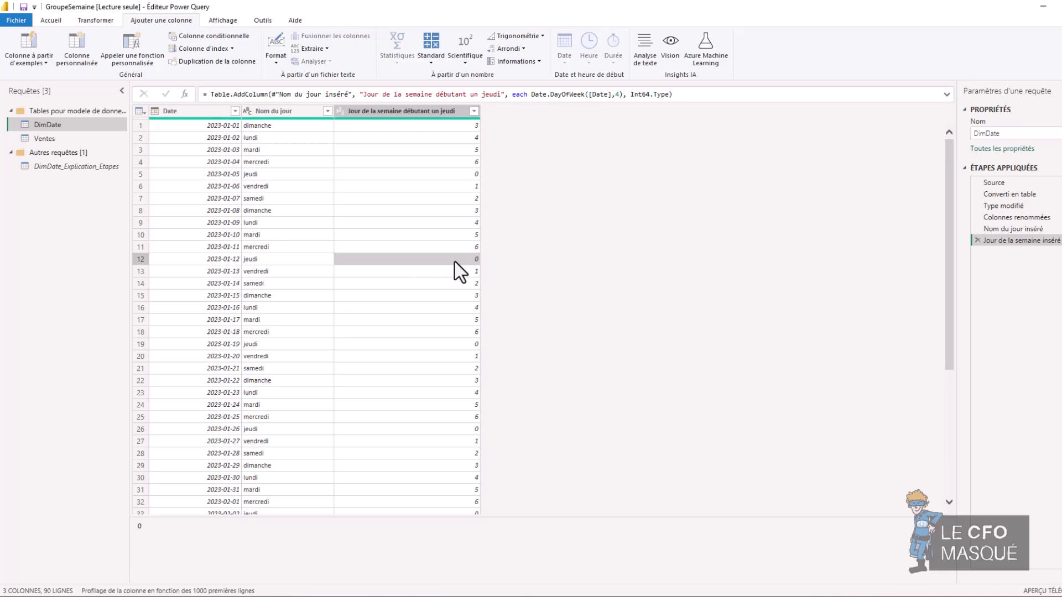
Add a start-of-week column (Début de semaine) derived from the Date column
{"action": "left_click", "coordinate": [199, 111]}
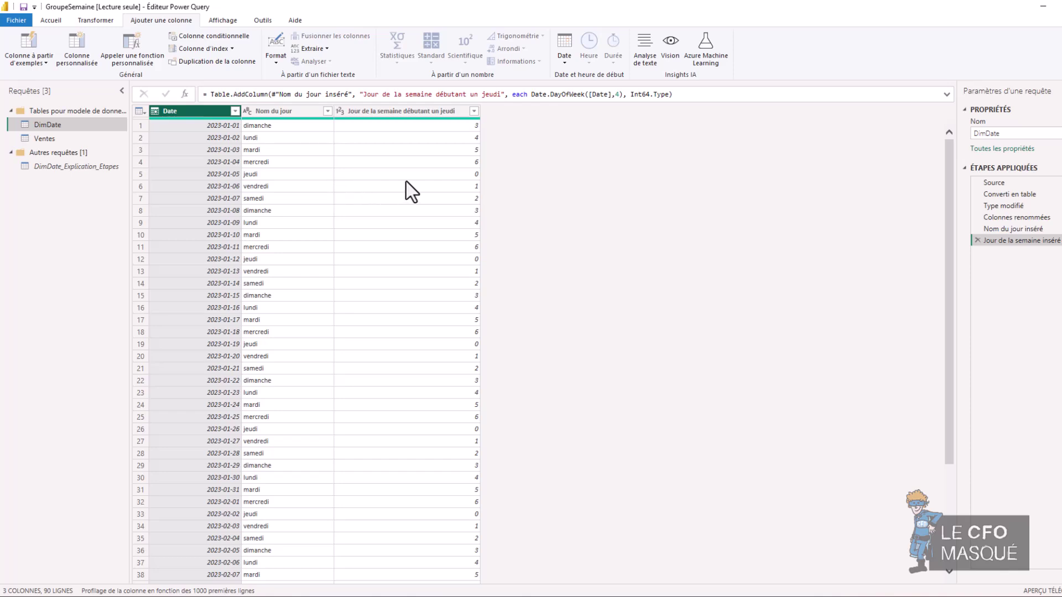
{"action": "left_click", "coordinate": [567, 61]}
{"action": "mouse_move", "coordinate": [525, 153]}
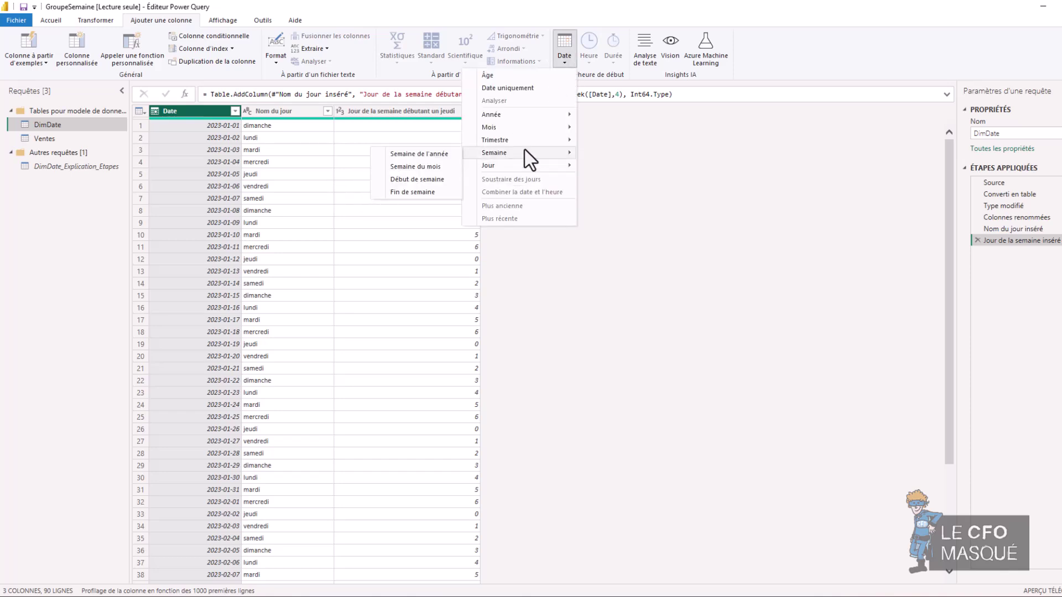
{"action": "left_click", "coordinate": [423, 182]}
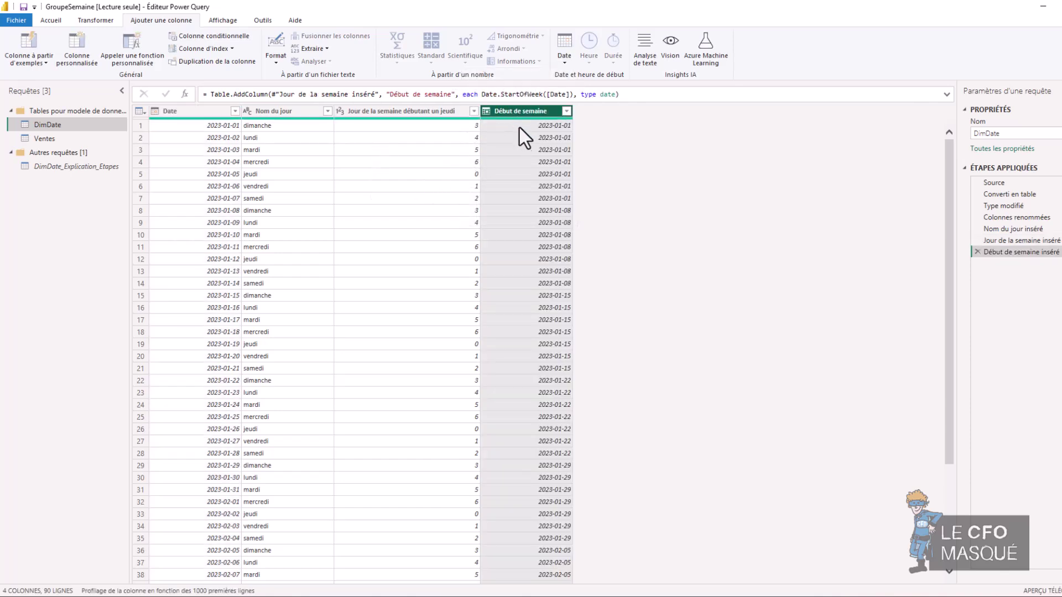
Compare the start-of-week date with the day name and date on the first Thursday row
{"action": "left_click", "coordinate": [526, 199]}
{"action": "left_click", "coordinate": [518, 174]}
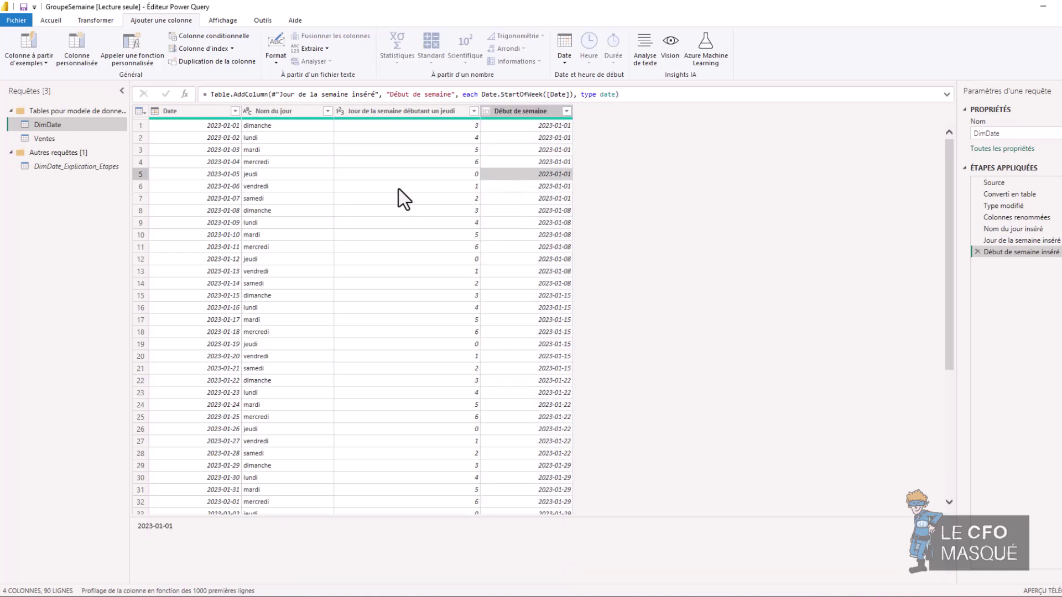
{"action": "left_click", "coordinate": [265, 174]}
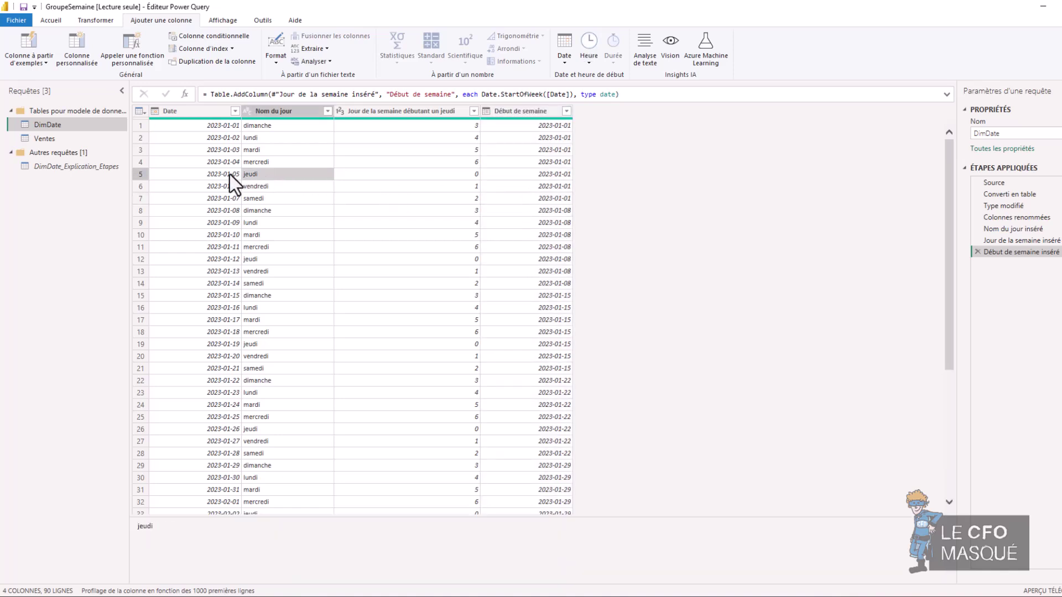
{"action": "left_click", "coordinate": [211, 174]}
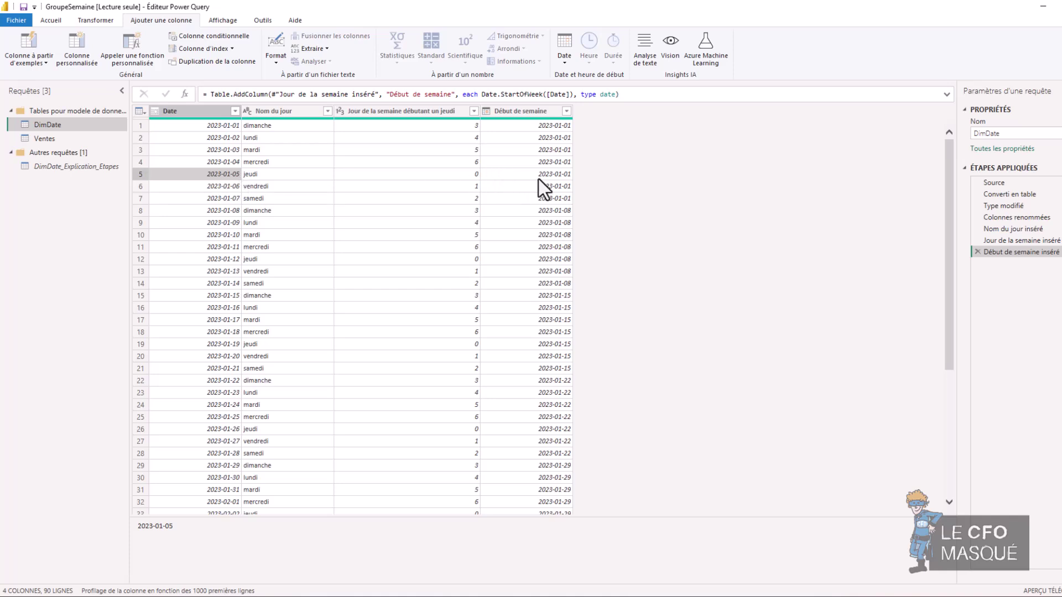
{"action": "left_click", "coordinate": [555, 176]}
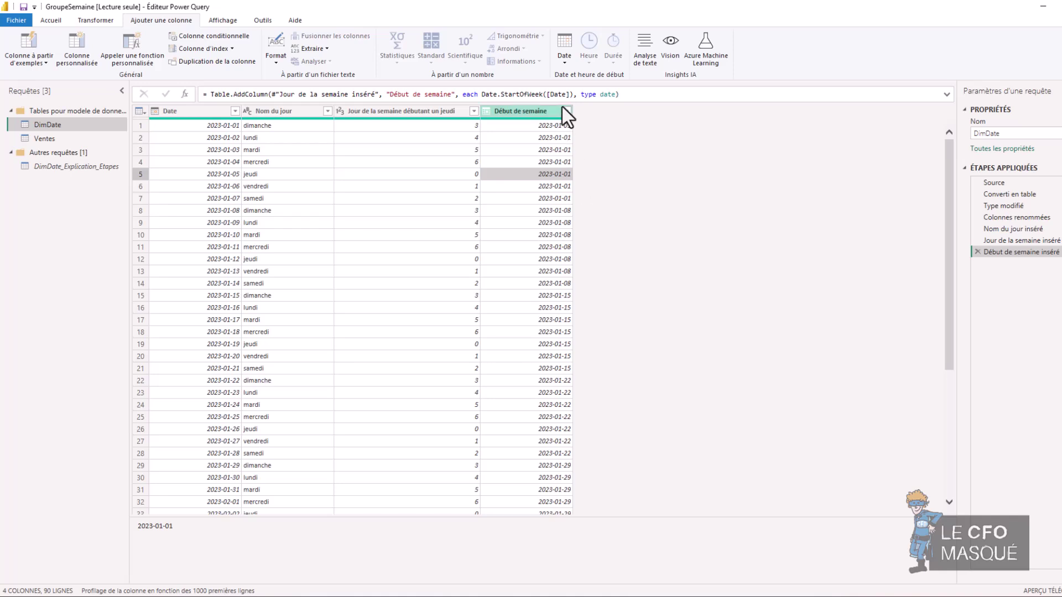
In the start-of-week column's formula, set firstDayOfWeek to 4 and rename the column "Début de semaine débutant un jeudi"
{"action": "left_click", "coordinate": [571, 94]}
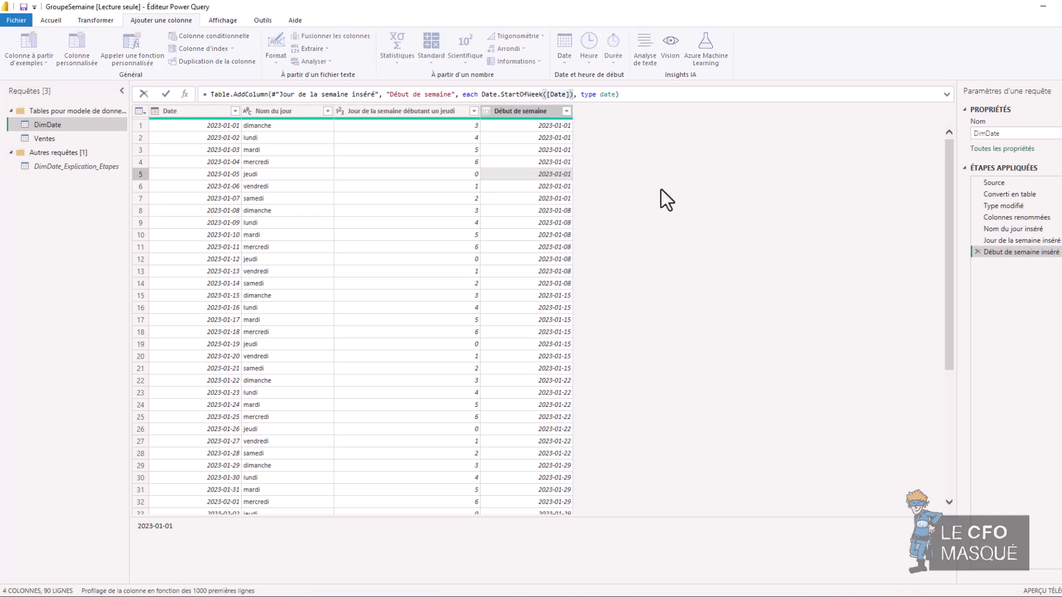
{"action": "type", "text": ",4"}
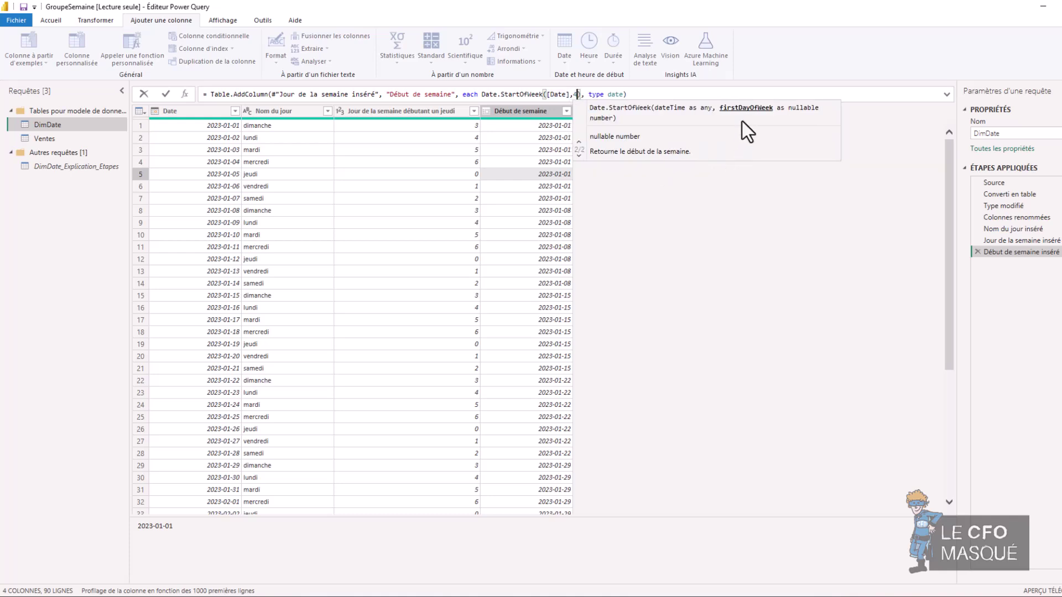
{"action": "left_click", "coordinate": [455, 93]}
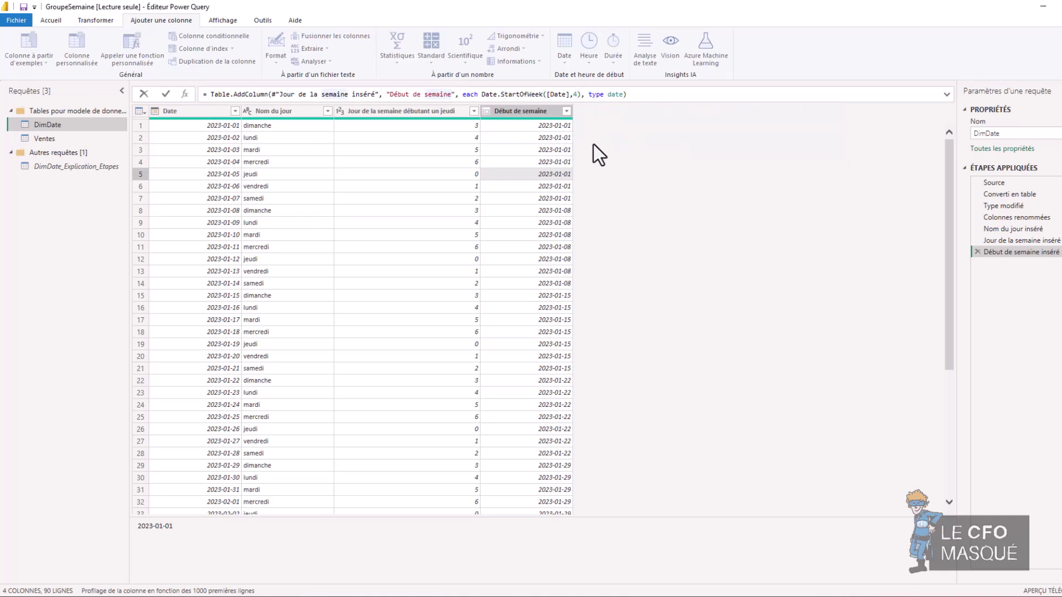
{"action": "type", "text": "débutant un"}
{"action": "type", "text": " jeudi"}
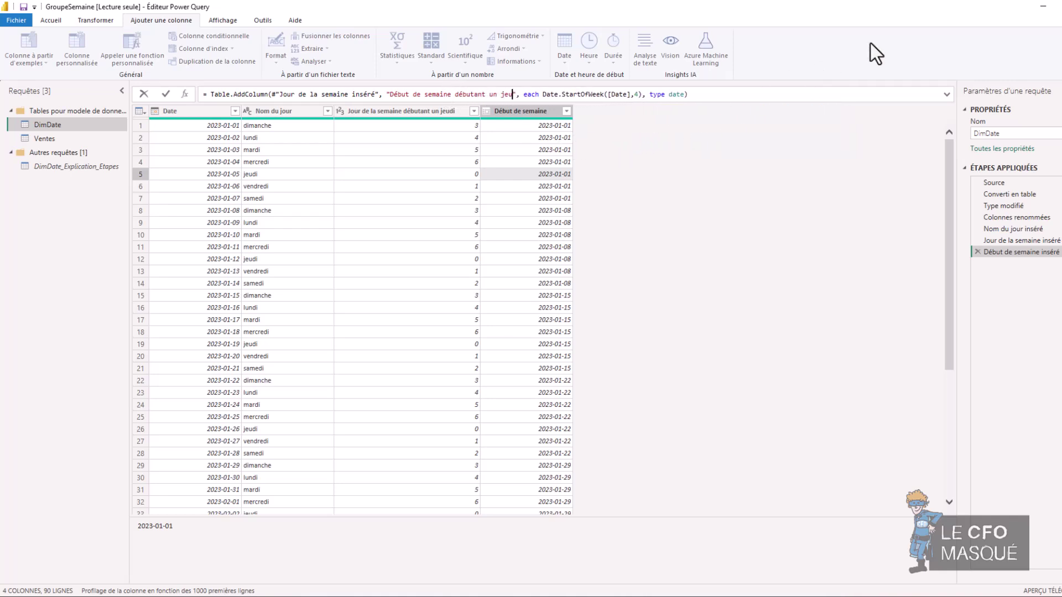
{"action": "key", "text": "Return"}
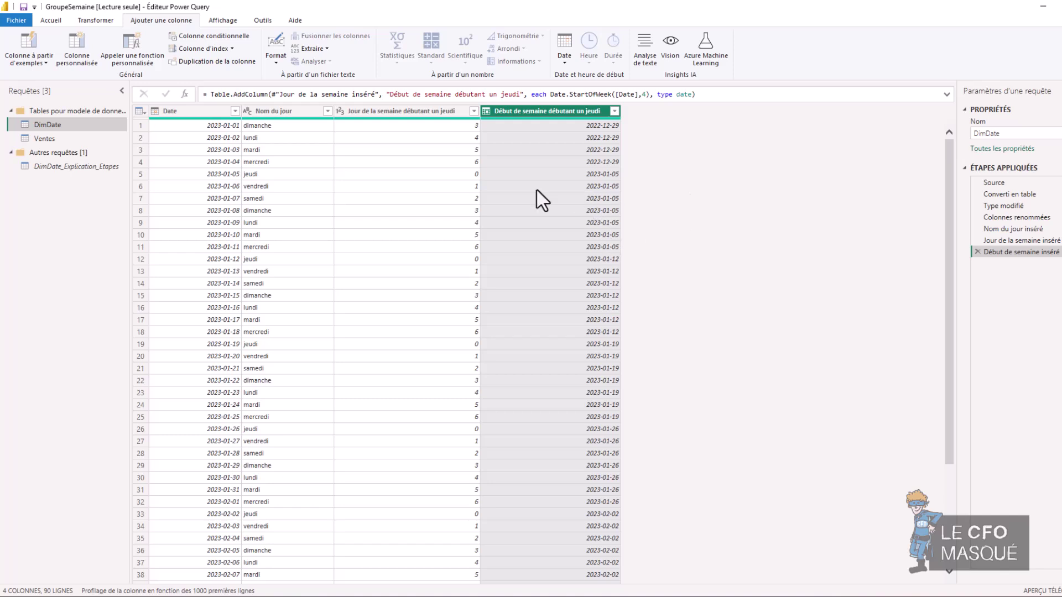
Check the start-of-week dates on the first Thursday row and the rows before it, and on through the table
{"action": "left_click", "coordinate": [596, 176]}
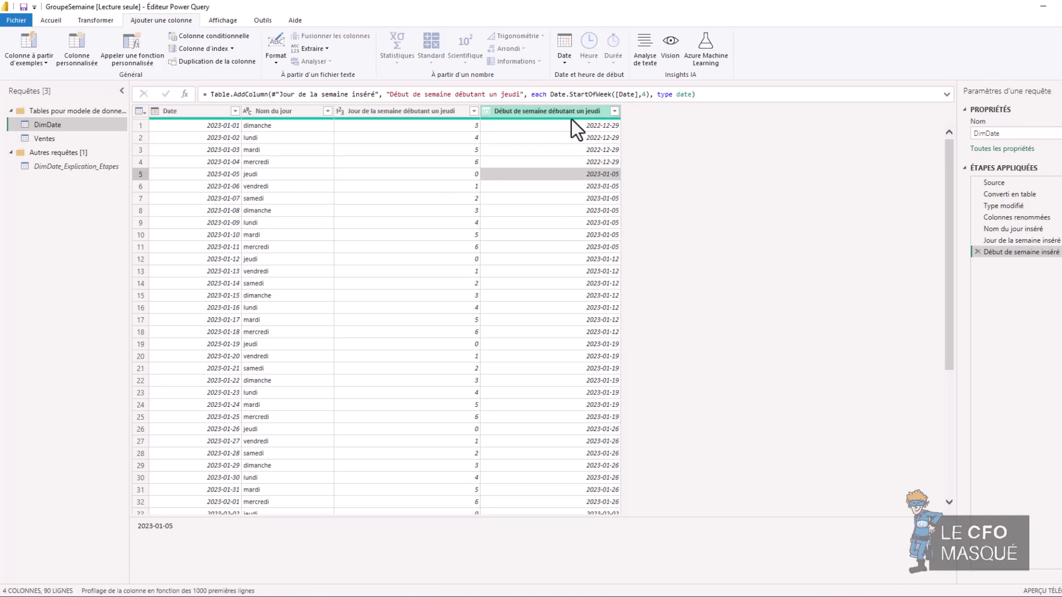
{"action": "left_click", "coordinate": [602, 150]}
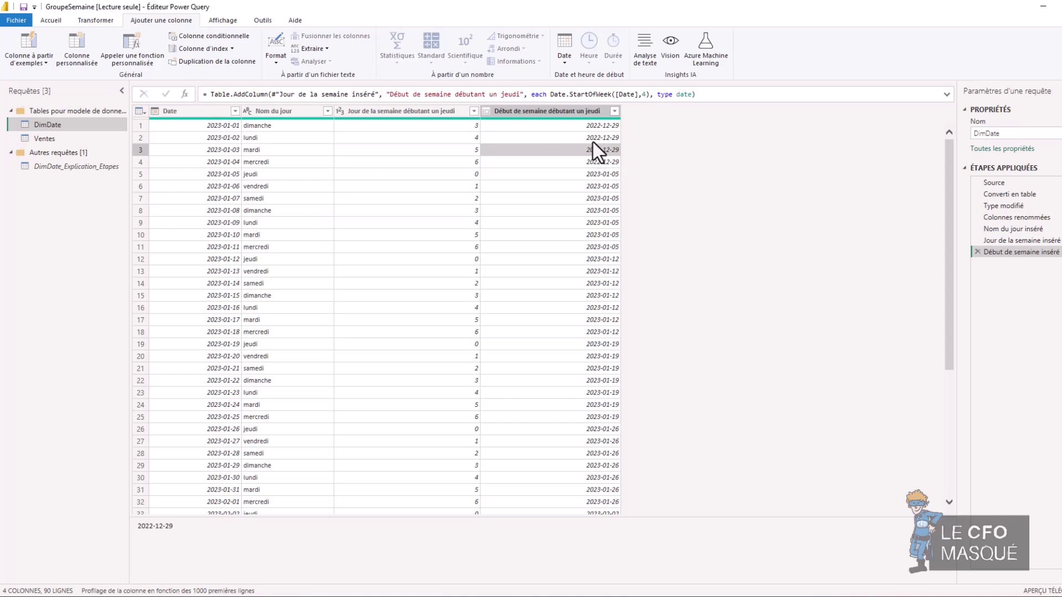
{"action": "left_click", "coordinate": [578, 141]}
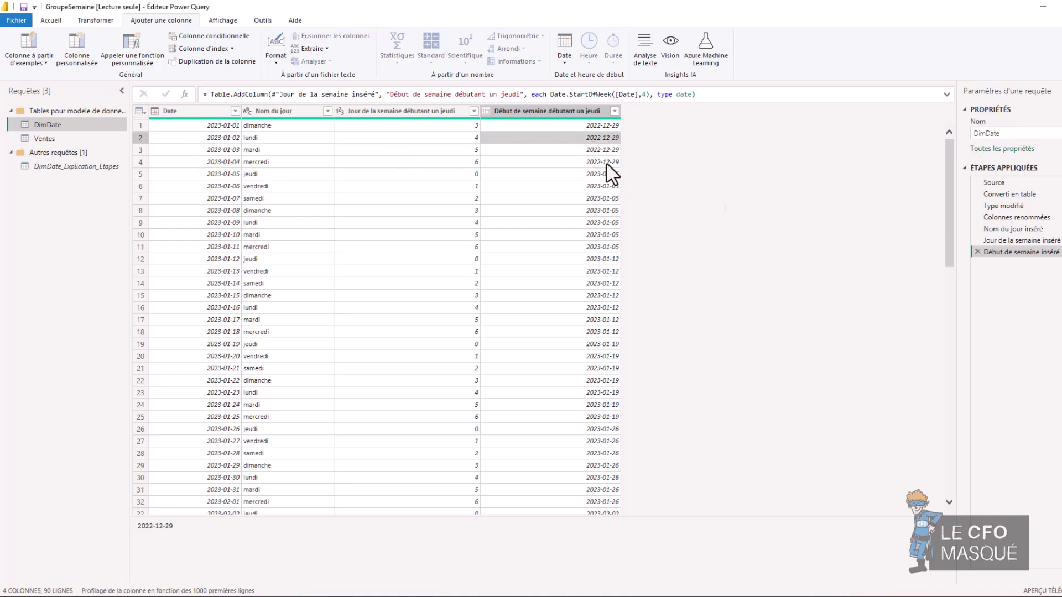
{"action": "scroll", "coordinate": [592, 201], "scroll_direction": "down", "scroll_amount": 9}
{"action": "scroll", "coordinate": [634, 250], "scroll_direction": "down", "scroll_amount": 10}
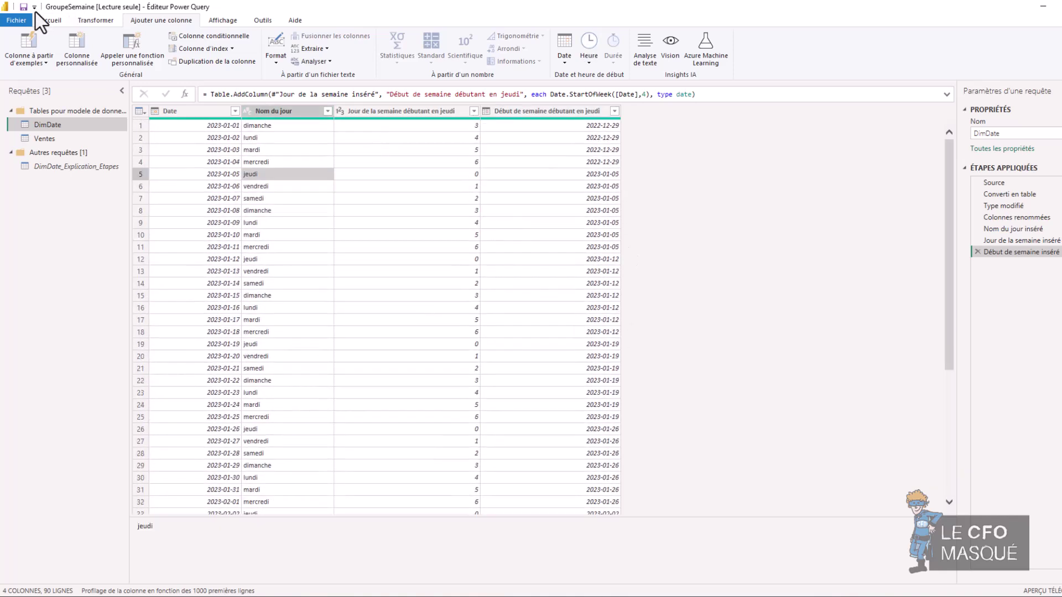
Close and apply the queries to return to the Power BI report, and insert an empty stacked bar chart on the page
{"action": "left_click", "coordinate": [39, 19]}
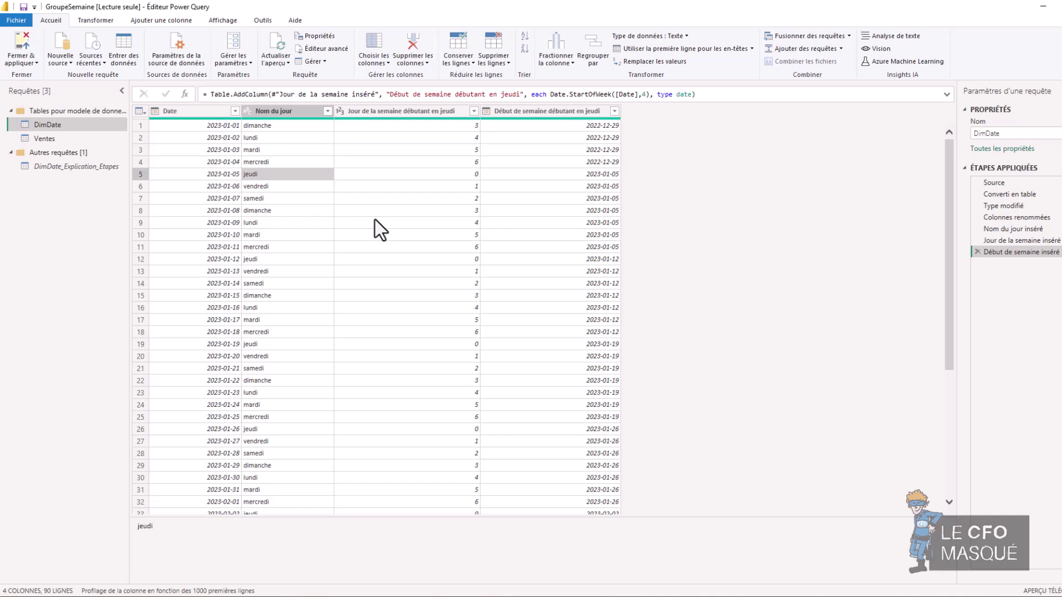
{"action": "left_click", "coordinate": [21, 49]}
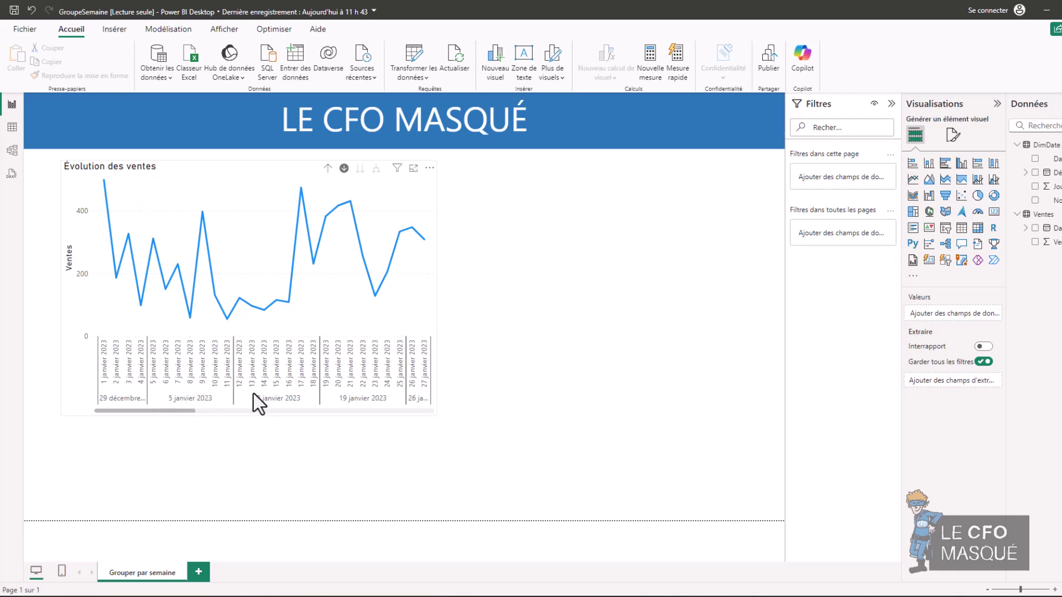
{"action": "left_click", "coordinate": [913, 164]}
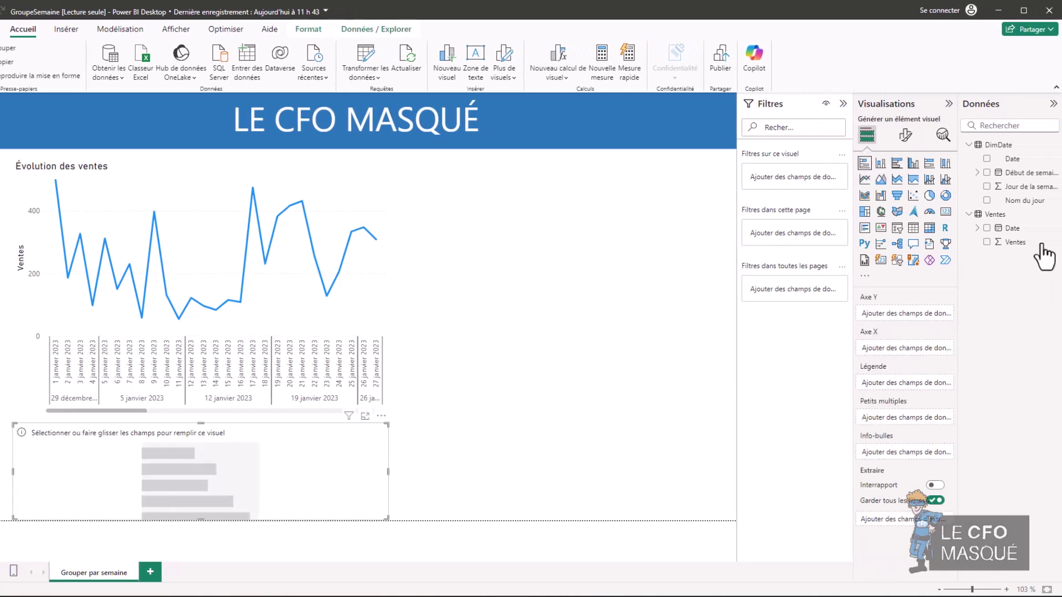
Plot Ventes on the X axis by Début de semaine débutant un jeudi as plain dates, and place the enlarged bar chart beside the line chart
{"action": "left_click_drag", "start_coordinate": [1020, 175], "coordinate": [921, 316]}
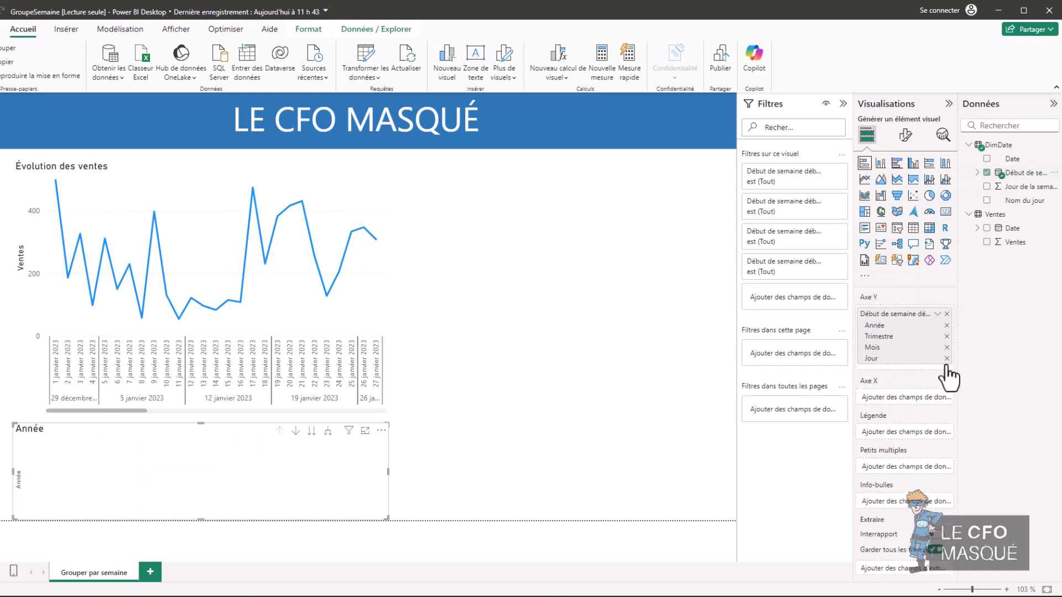
{"action": "left_click", "coordinate": [938, 313]}
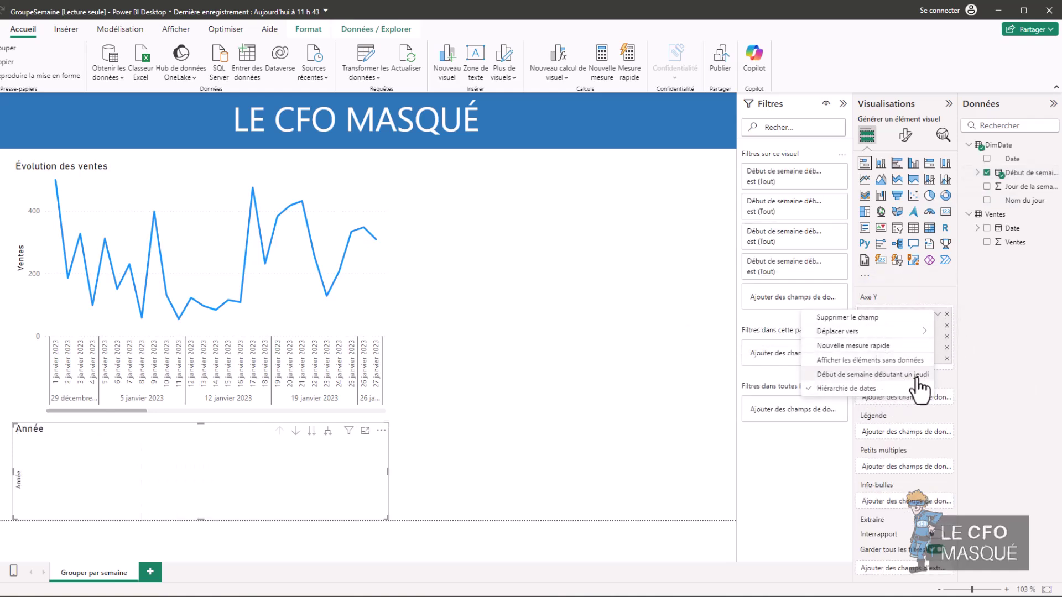
{"action": "left_click", "coordinate": [897, 377]}
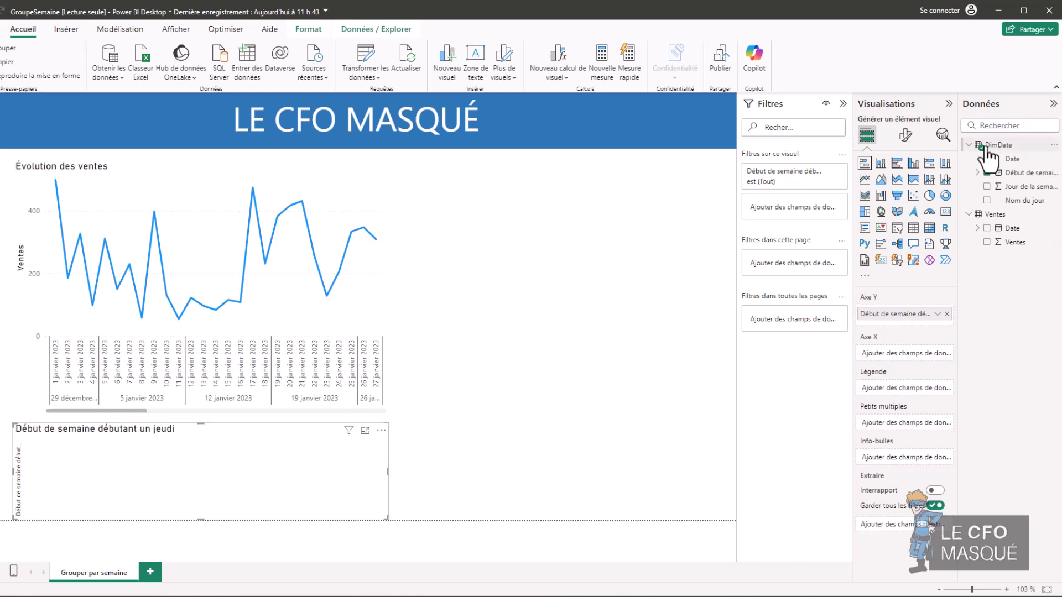
{"action": "mouse_move", "coordinate": [1005, 242]}
{"action": "left_mouse_down"}
{"action": "mouse_move", "coordinate": [1023, 256]}
{"action": "mouse_move", "coordinate": [886, 351]}
{"action": "mouse_move", "coordinate": [914, 358]}
{"action": "left_mouse_up"}
{"action": "mouse_move", "coordinate": [516, 270]}
{"action": "left_mouse_down"}
{"action": "mouse_move", "coordinate": [459, 284]}
{"action": "mouse_move", "coordinate": [516, 363]}
{"action": "mouse_move", "coordinate": [548, 368]}
{"action": "left_mouse_up"}
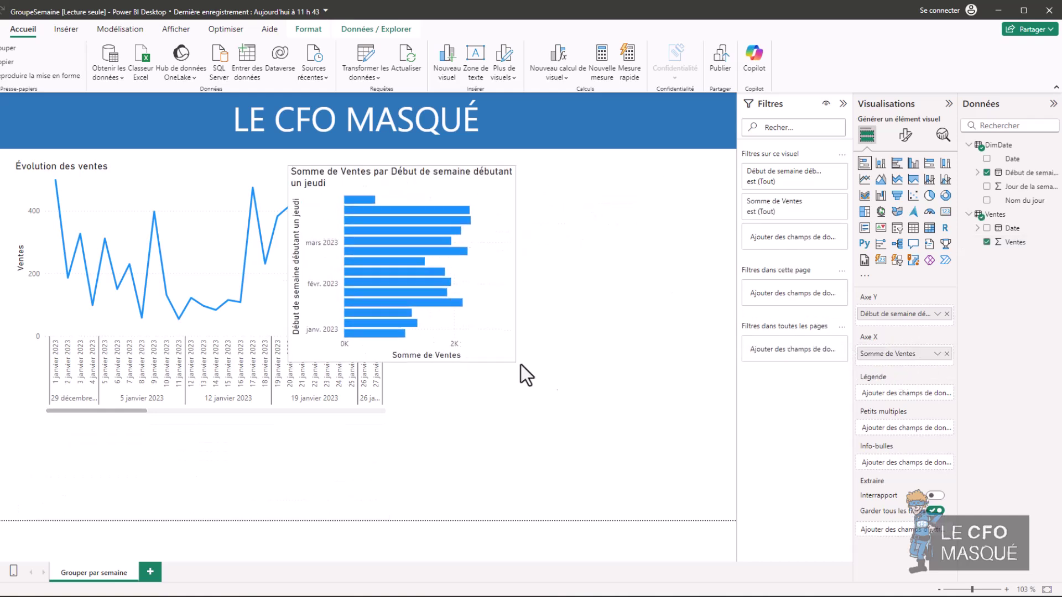
{"action": "left_click_drag", "start_coordinate": [526, 287], "coordinate": [646, 318]}
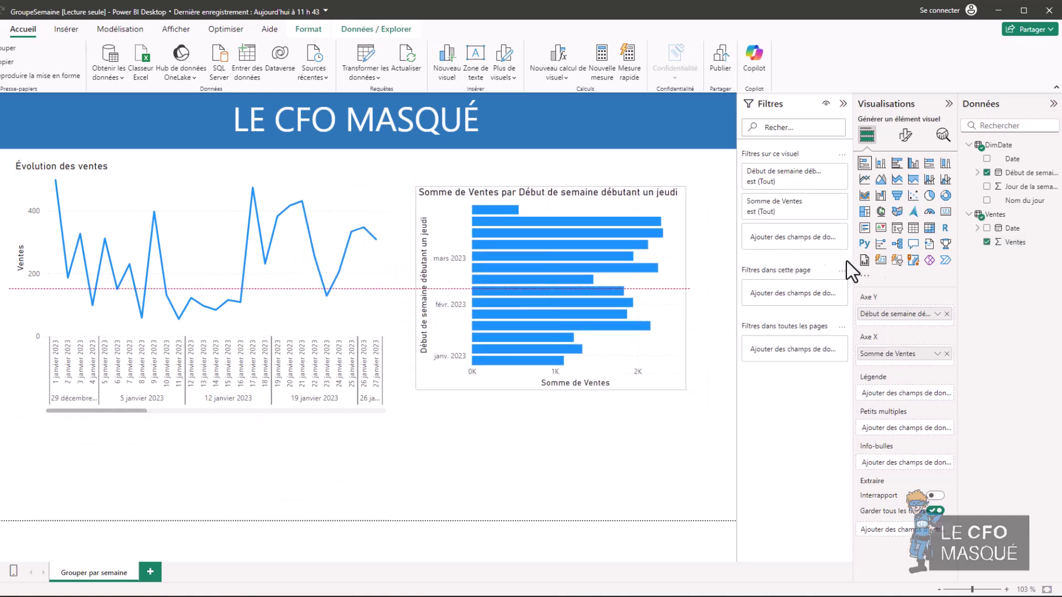
Set the bar chart's Y-axis type to Catégorie and its Y-axis title to "début de semaine"
{"action": "left_click", "coordinate": [906, 135]}
{"action": "left_click", "coordinate": [902, 254]}
{"action": "left_click", "coordinate": [899, 260]}
{"action": "left_click", "coordinate": [899, 257]}
{"action": "left_click", "coordinate": [884, 283]}
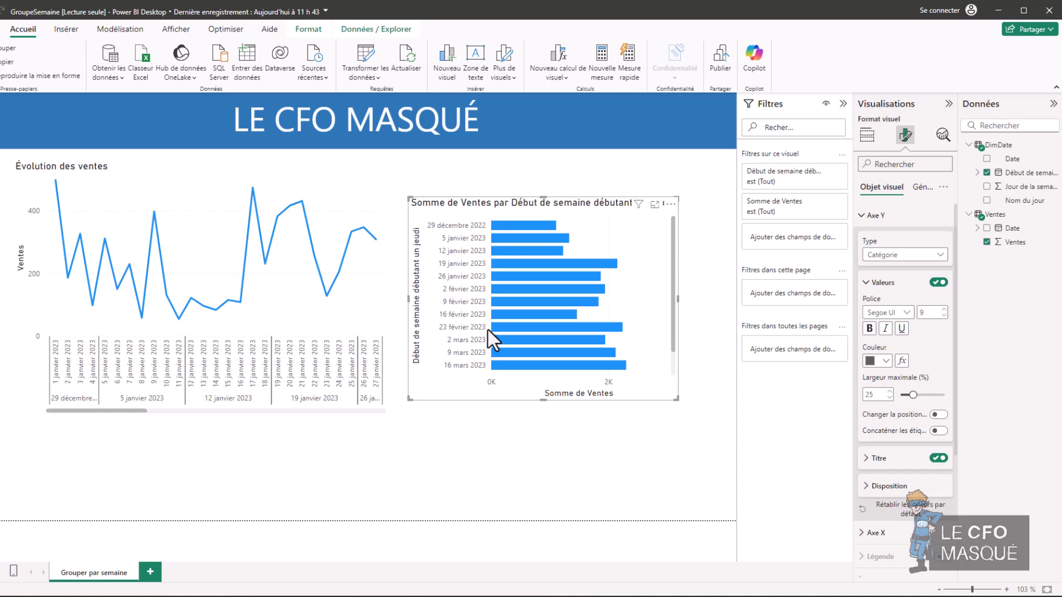
{"action": "scroll", "coordinate": [865, 446], "scroll_direction": "down", "scroll_amount": 1}
{"action": "left_click", "coordinate": [879, 503]}
Hide the bar chart's X-axis title and values, and turn on its data labels
{"action": "scroll", "coordinate": [870, 510], "scroll_direction": "down", "scroll_amount": 4}
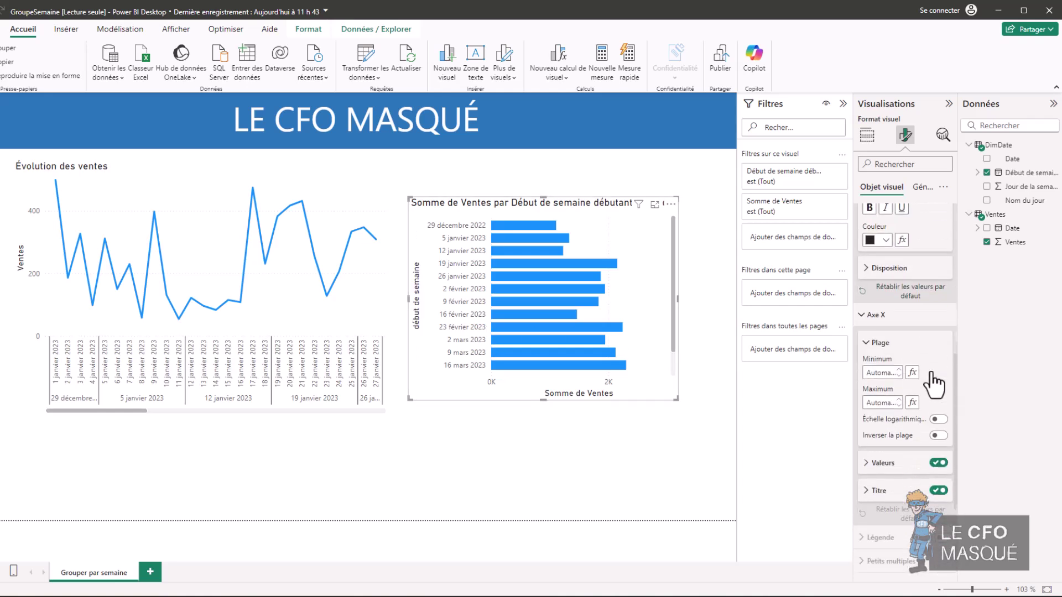
{"action": "left_click", "coordinate": [938, 463]}
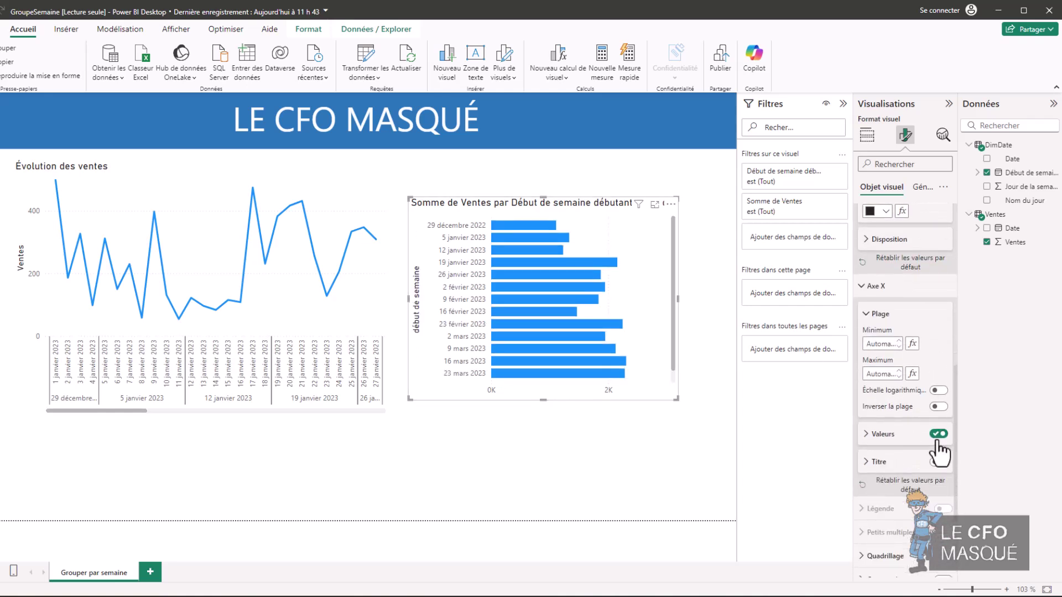
{"action": "left_click", "coordinate": [939, 435]}
{"action": "scroll", "coordinate": [914, 490], "scroll_direction": "down", "scroll_amount": 3}
{"action": "left_click", "coordinate": [940, 518]}
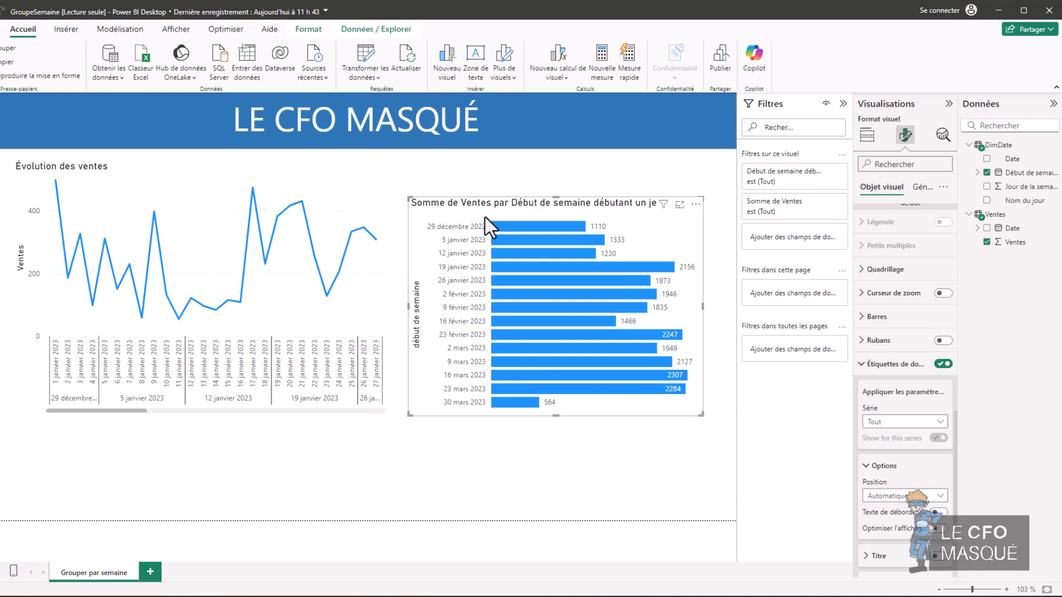
Cross-filter the Évolution des ventes line chart by several weeks of the bar chart, starting with 29 décembre 2022, and clear the selection
{"action": "left_click", "coordinate": [475, 228]}
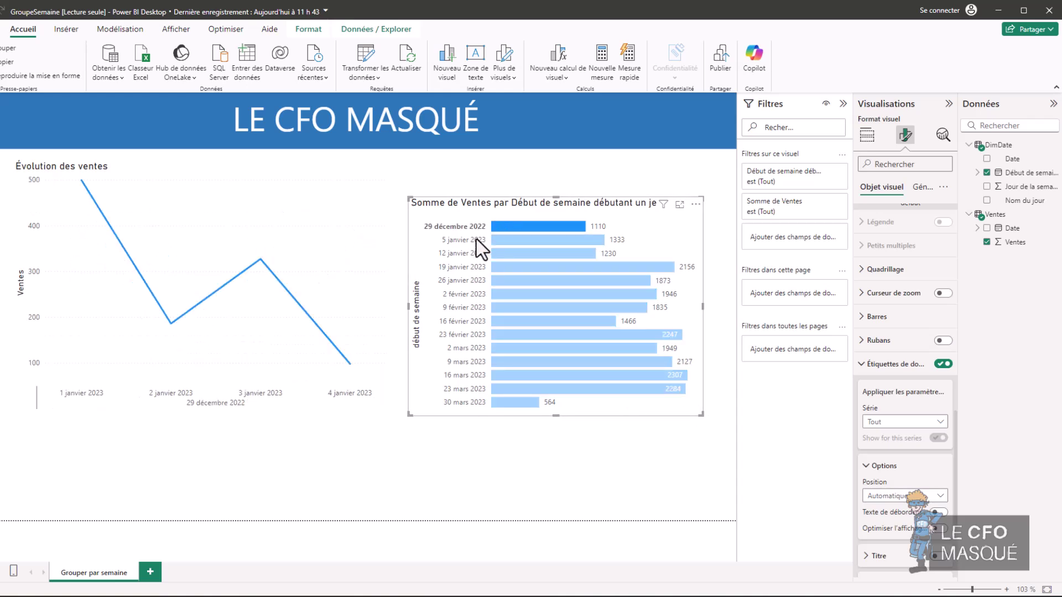
{"action": "left_click", "coordinate": [476, 244]}
{"action": "left_click", "coordinate": [473, 281]}
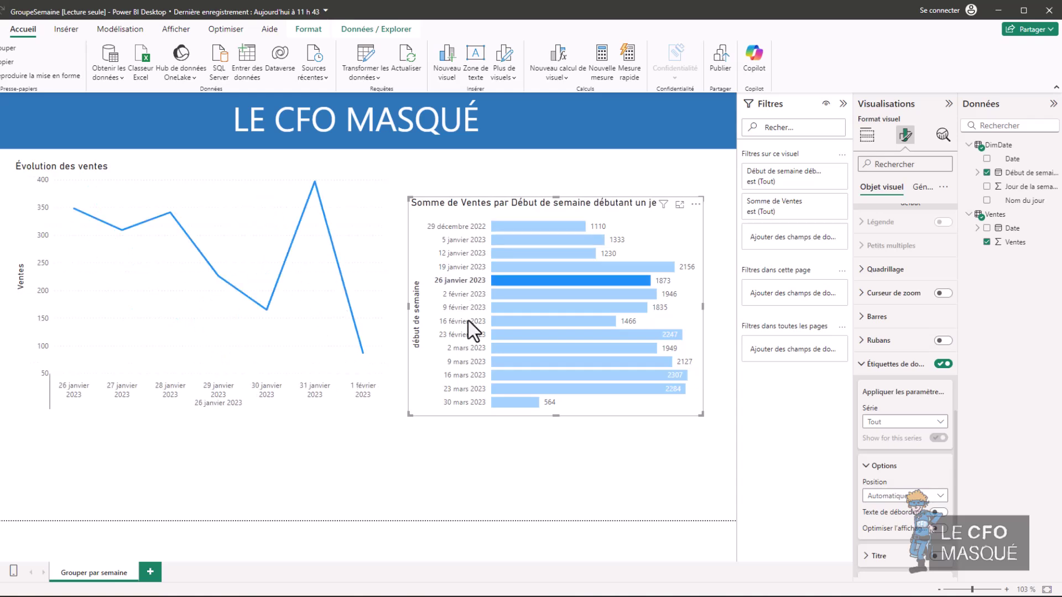
{"action": "left_click", "coordinate": [470, 319]}
{"action": "left_click", "coordinate": [475, 343]}
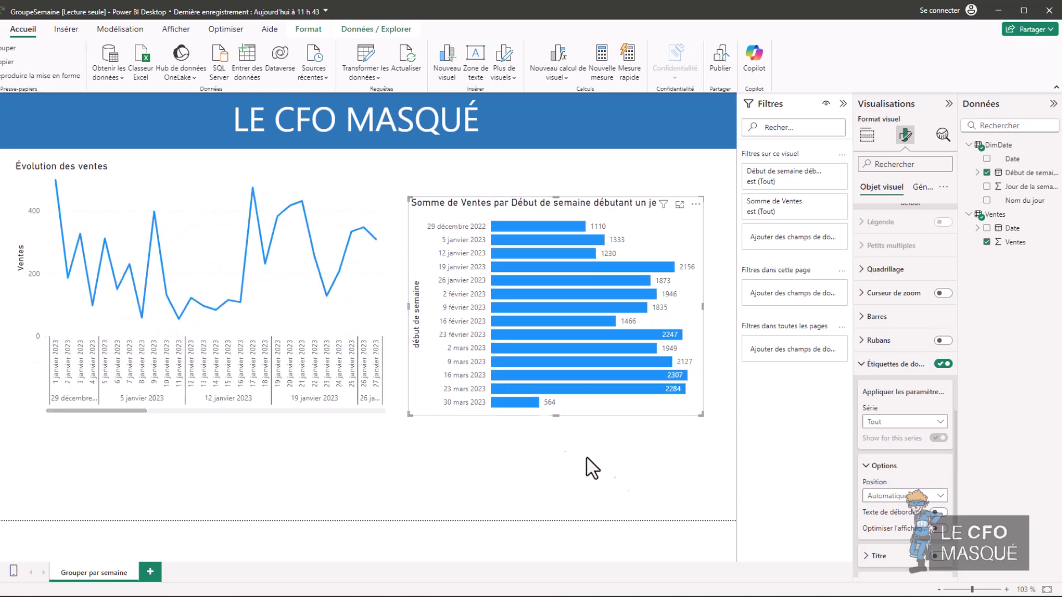